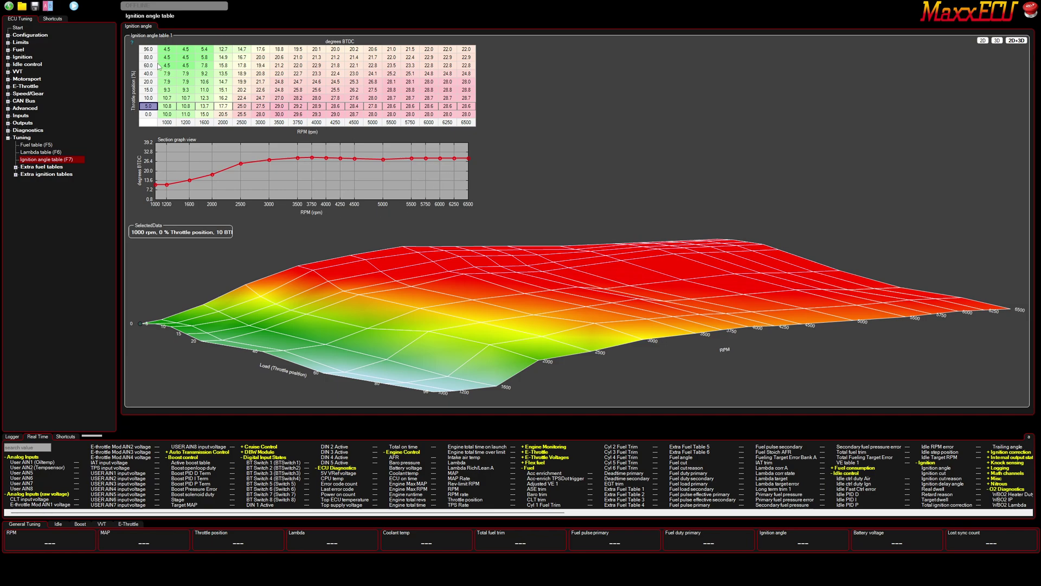
Examine the section graphs of several throttle position rows in the ignition angle table, from 5 % up to 96 %.
left_click(148, 65)
left_click(148, 98)
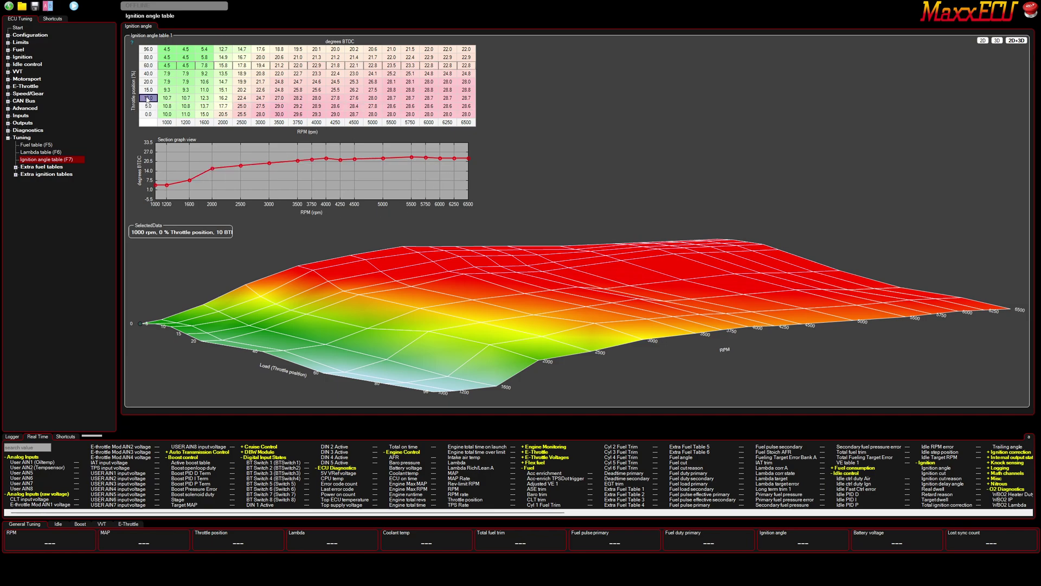
left_click(149, 49)
left_click(150, 81)
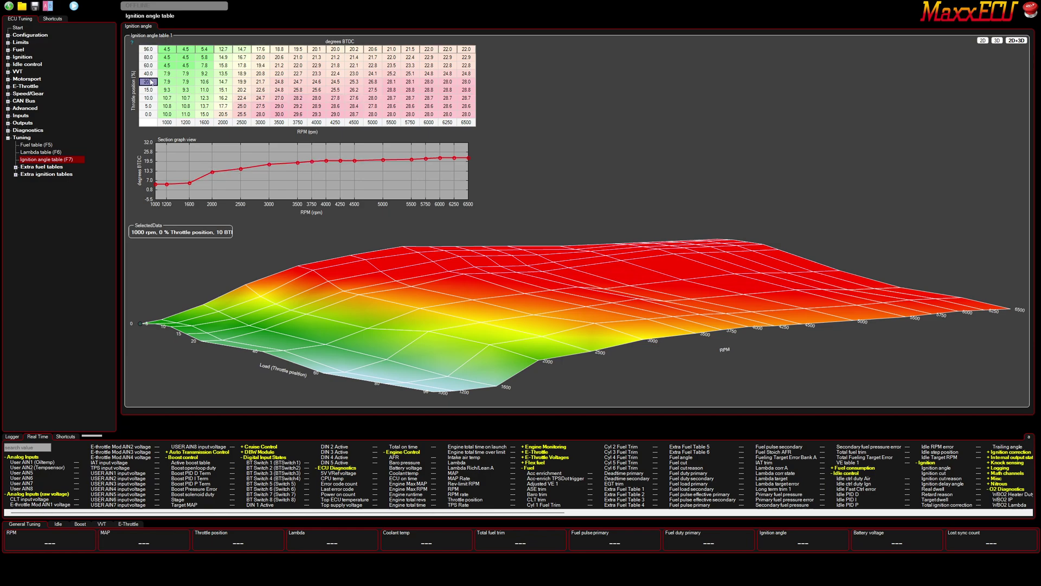
left_click(150, 106)
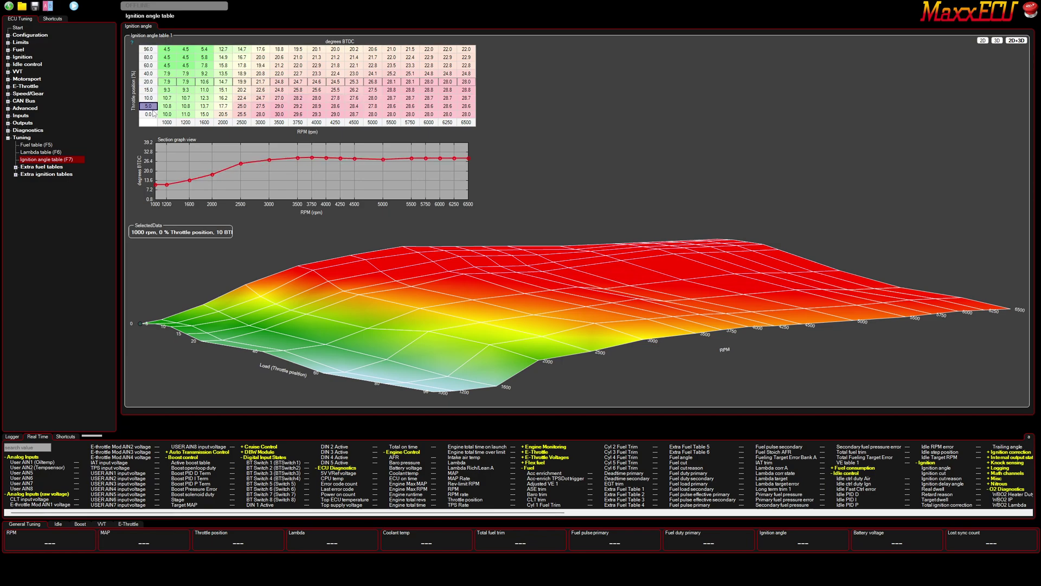
left_click(150, 50)
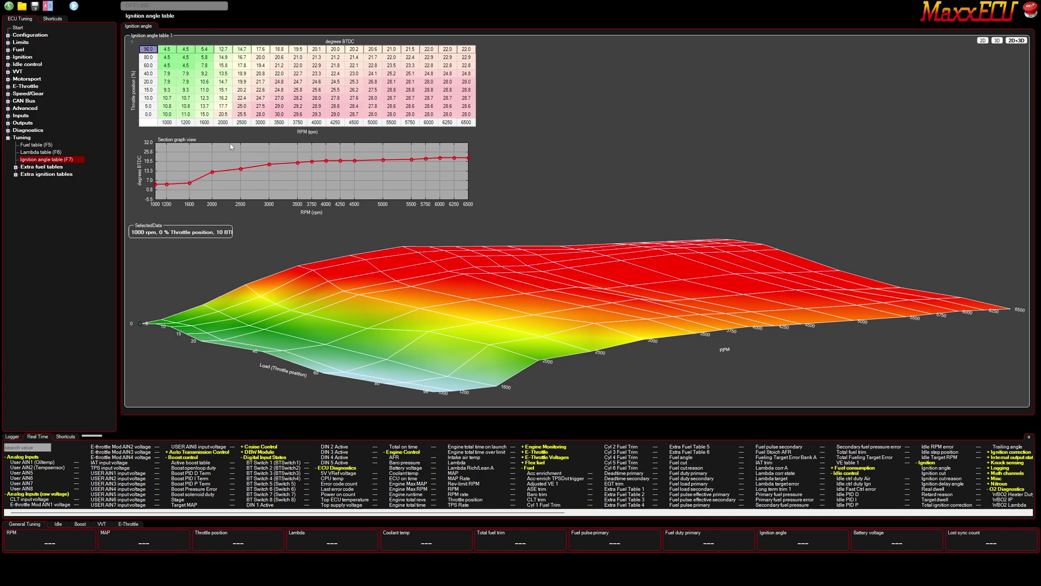
Look at the fuel table, and return to the ignition angle table to compare its 2D and 2D+3D views.
left_click(29, 144)
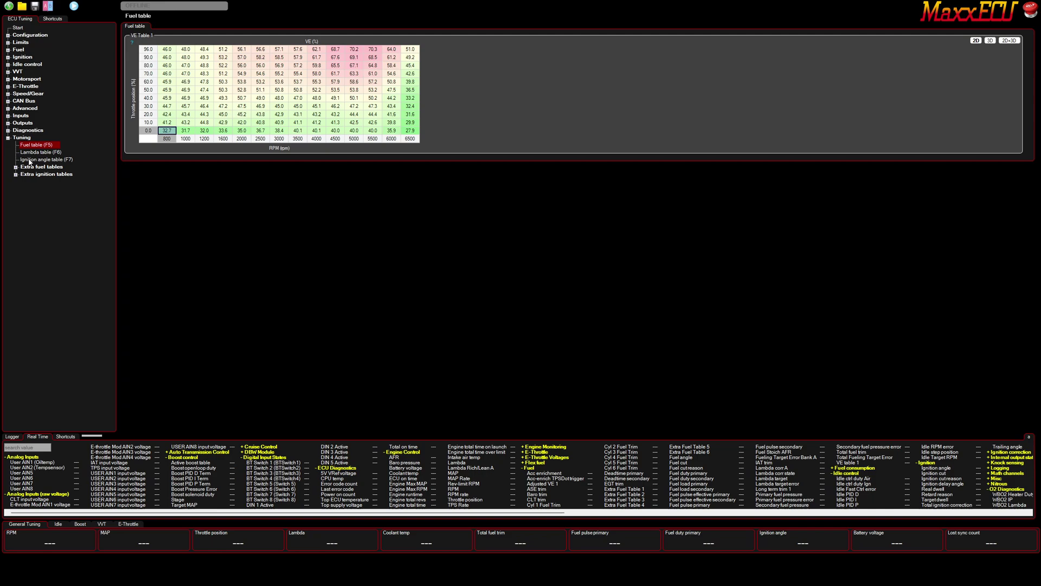
left_click(31, 159)
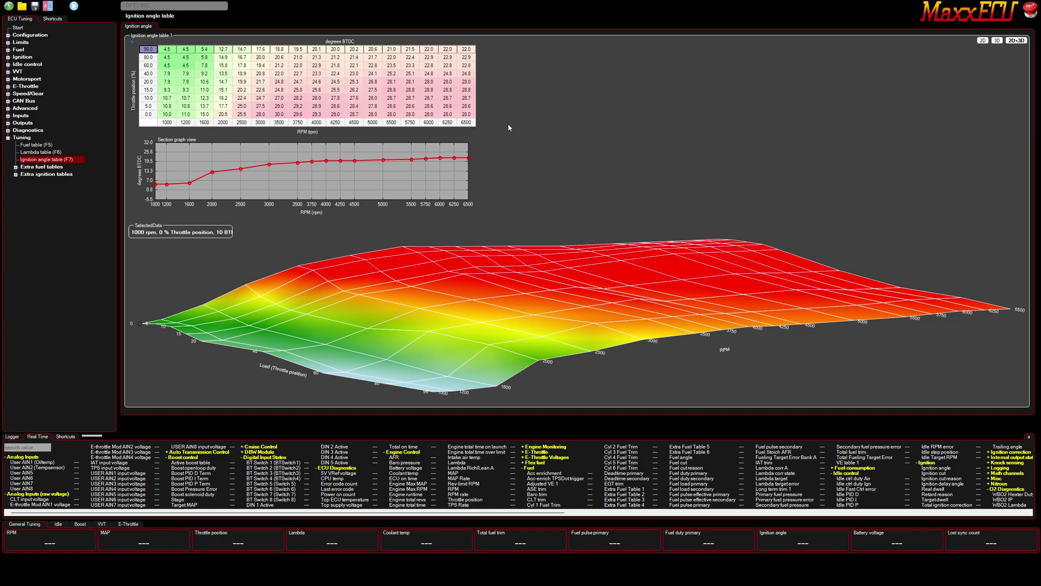
left_click(982, 40)
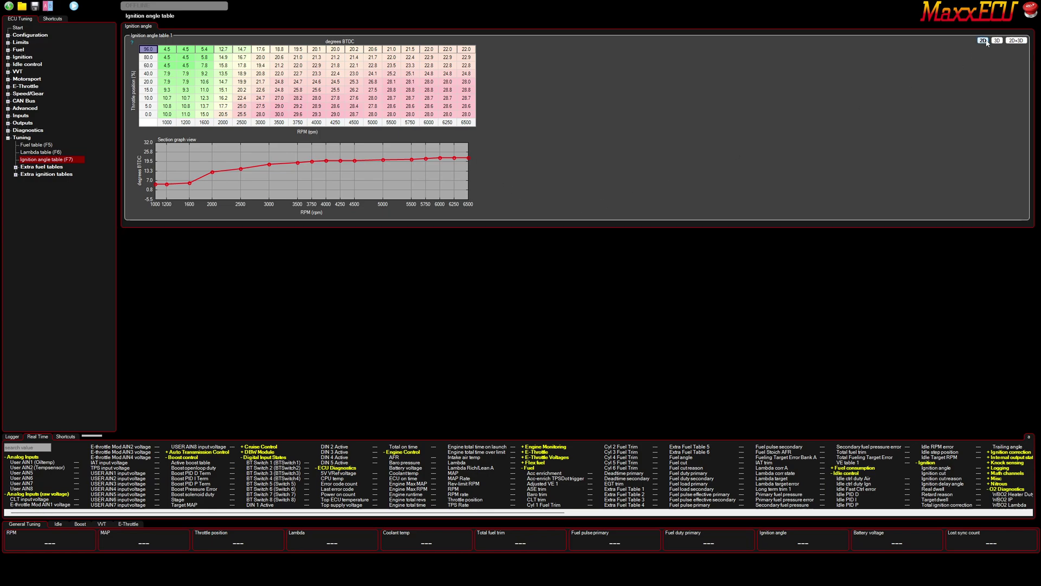
left_click(1016, 41)
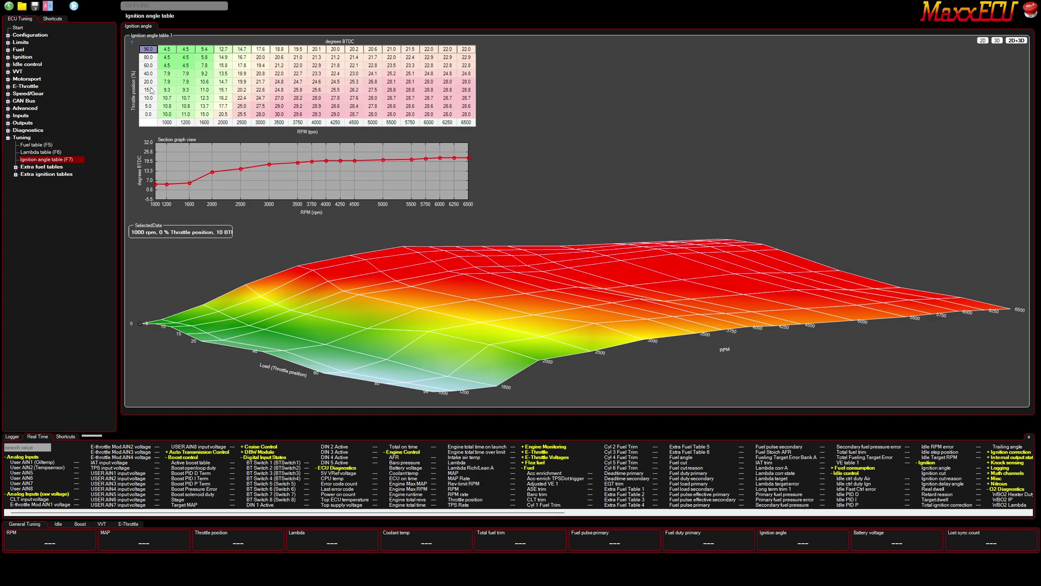
Change the source of the ignition angle table's load axis from throttle position to the MAP channel under Engine Control.
left_click(151, 90)
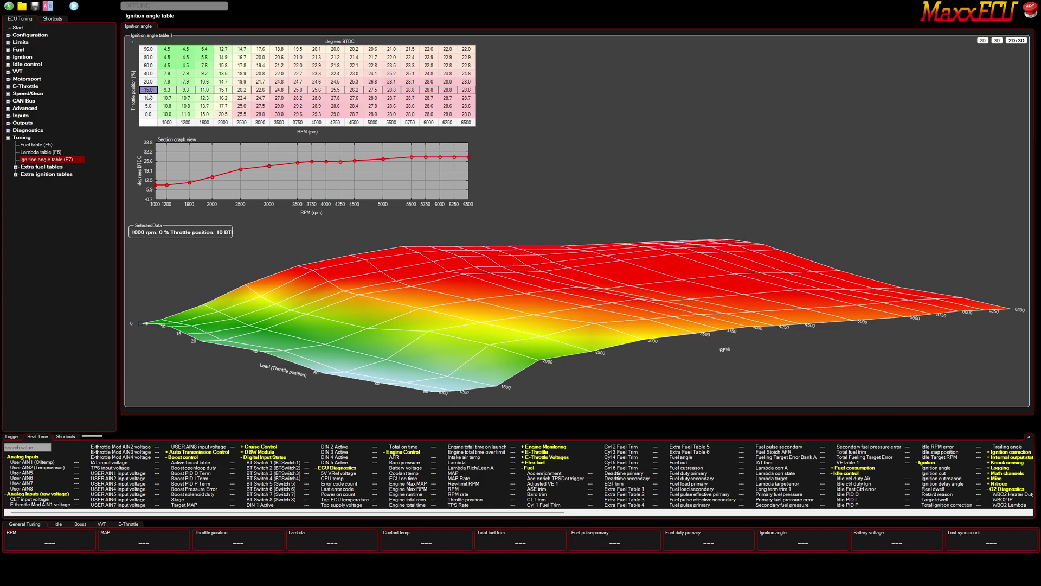
right_click(149, 91)
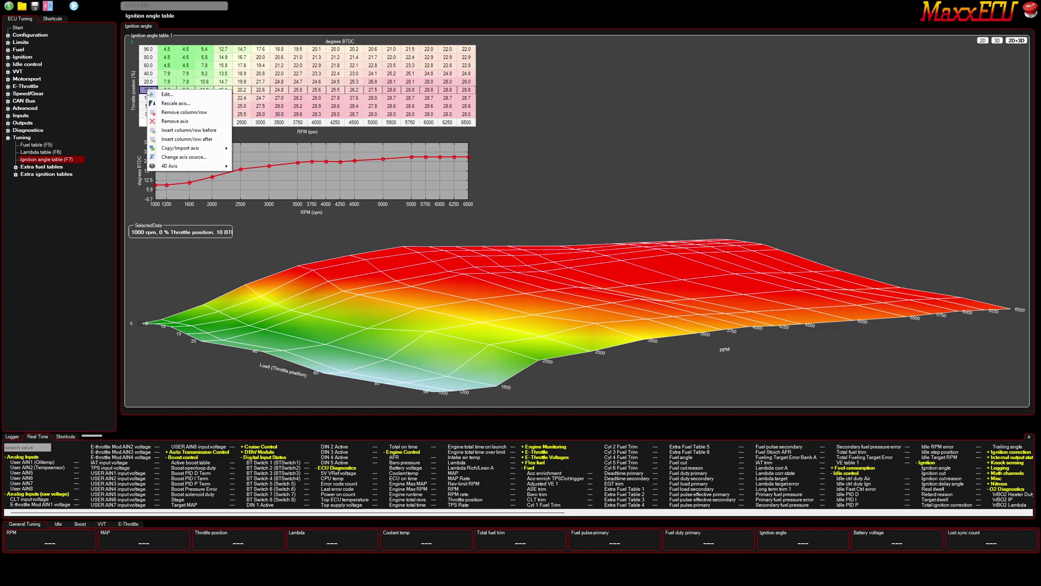
left_click(169, 157)
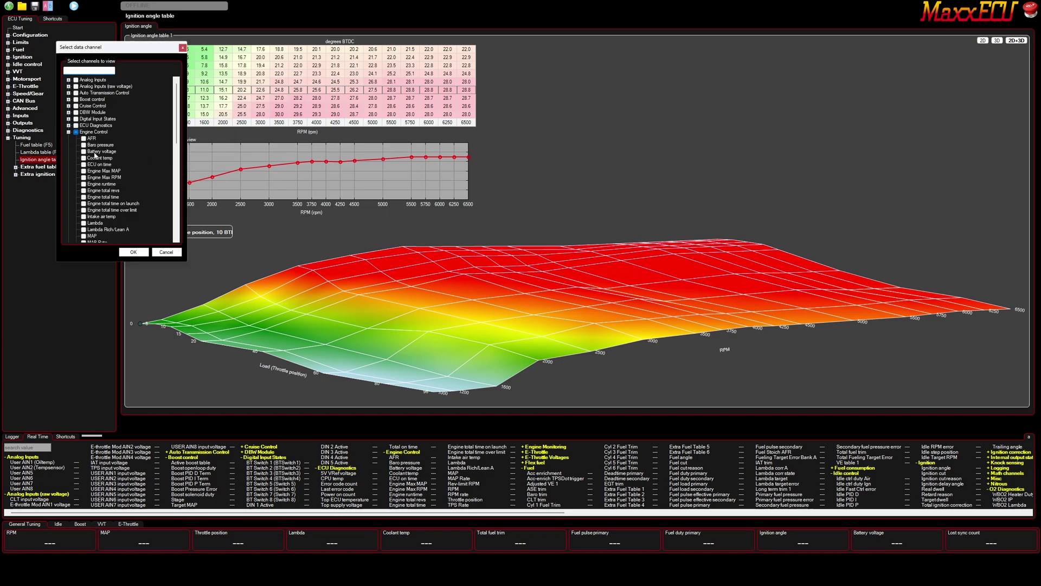
scroll(119, 158, "down", 7)
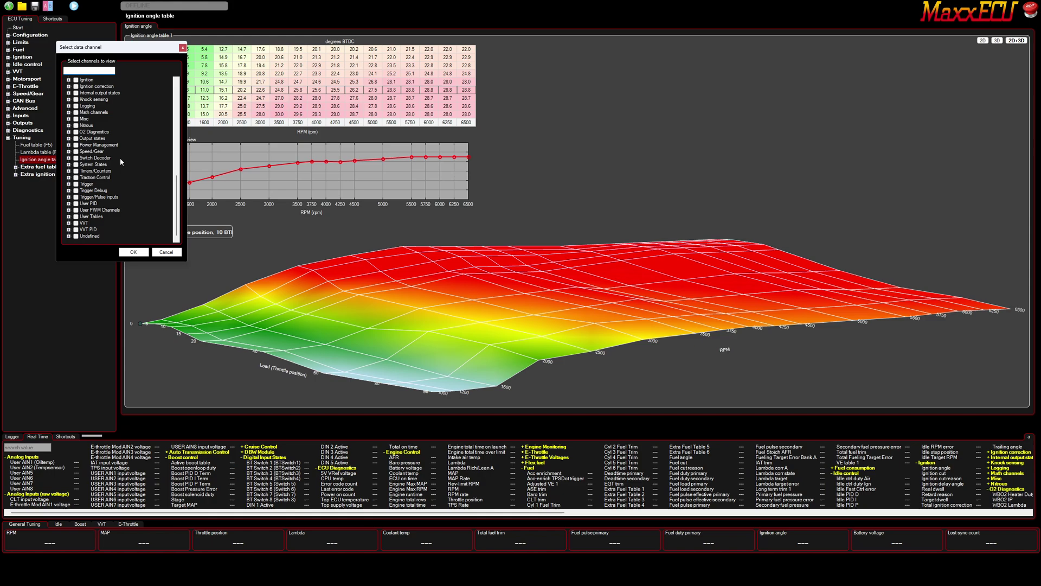
scroll(120, 160, "up", 7)
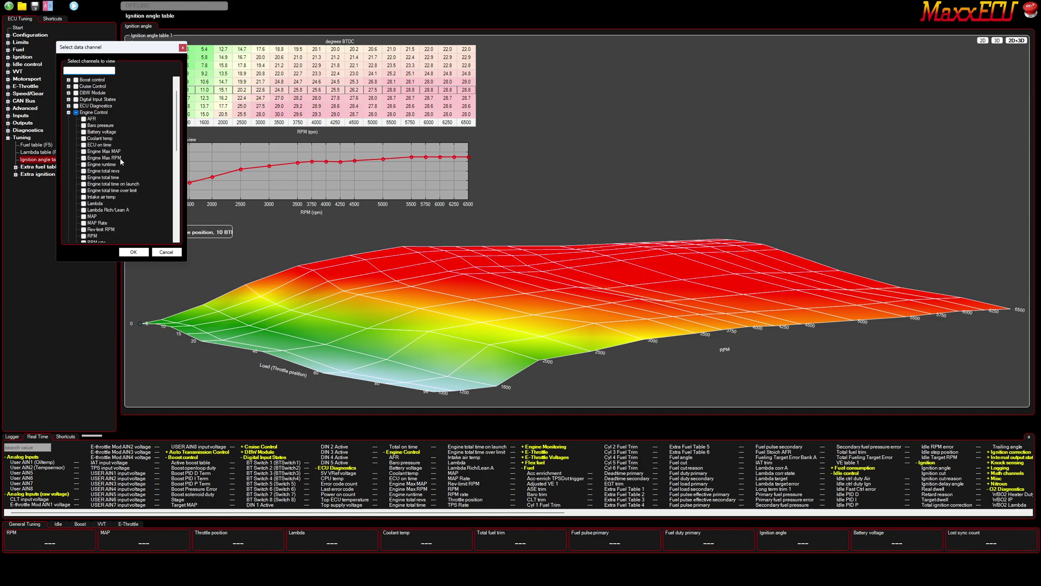
scroll(114, 160, "down", 4)
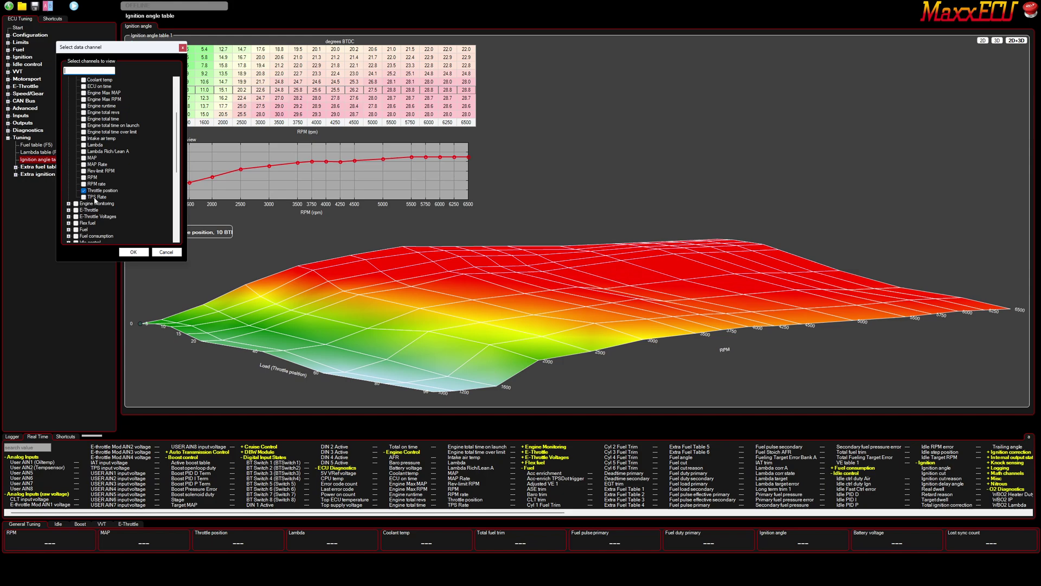
scroll(105, 166, "up", 3)
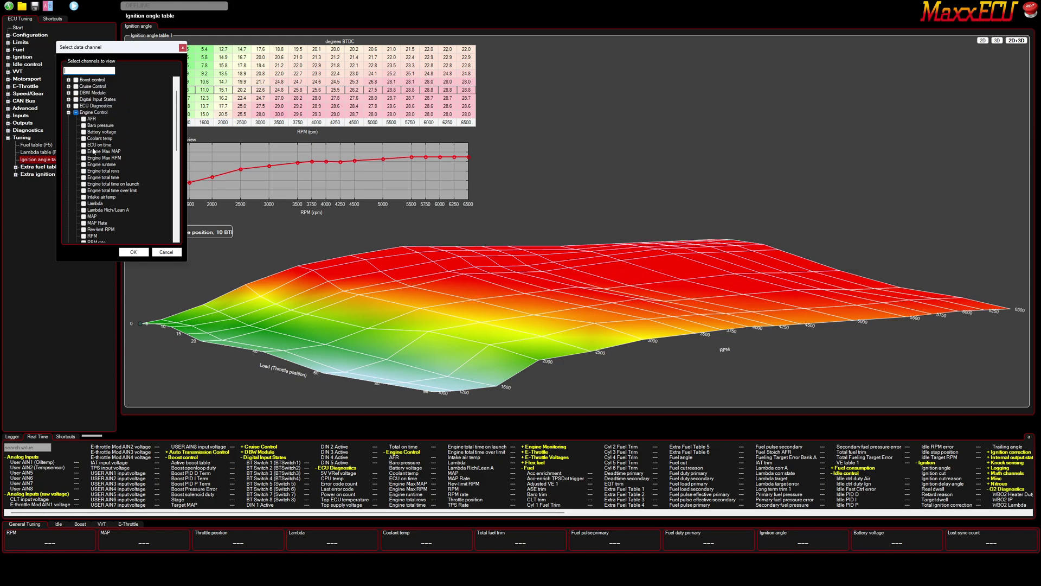
scroll(94, 151, "down", 2)
left_click(83, 177)
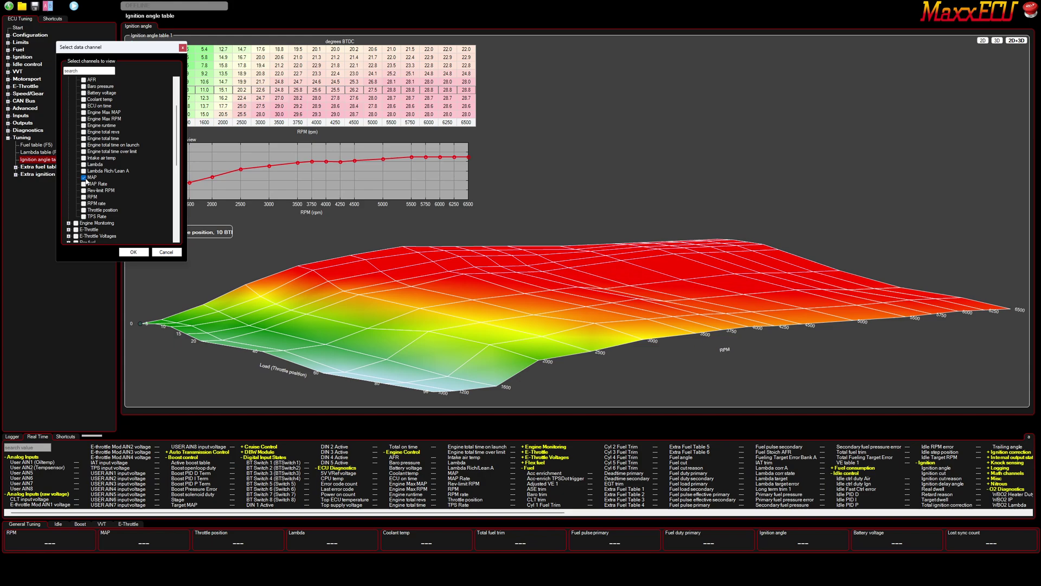
left_click(133, 252)
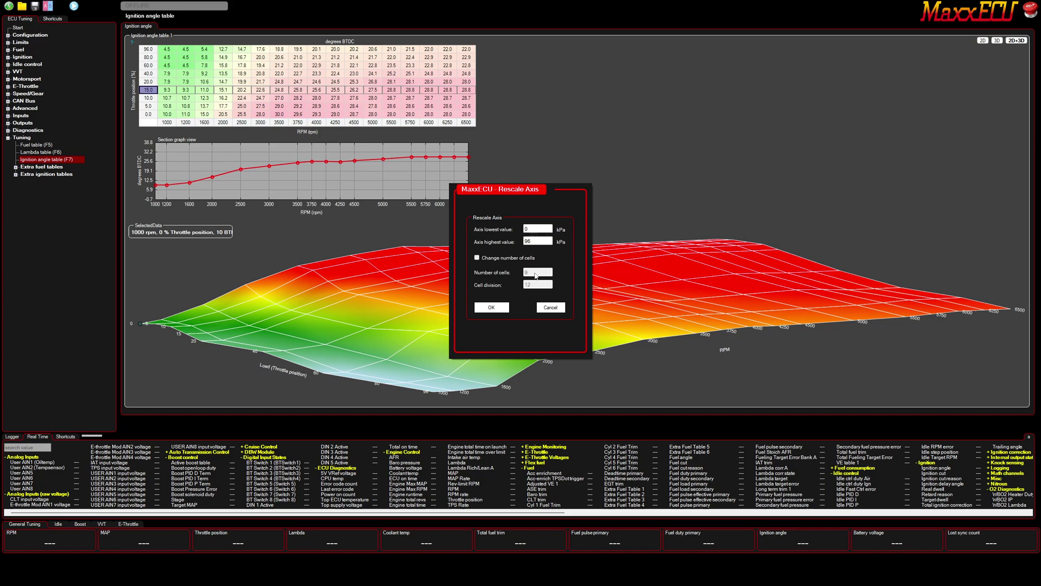
Rescale the MAP axis to 18 cells, ranging from 20 to 250 kPa.
left_click(477, 257)
left_click(545, 274)
type("18")
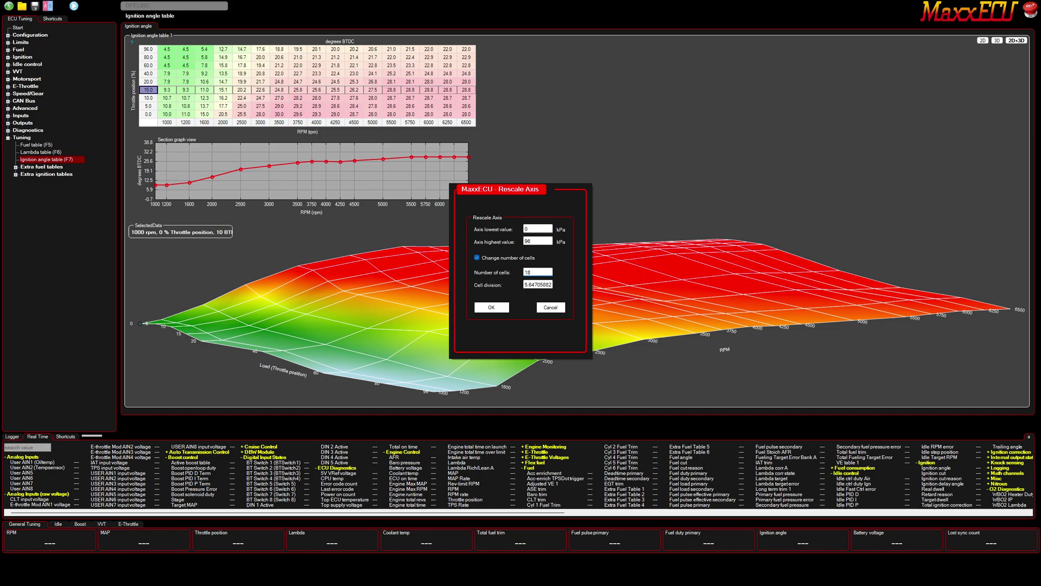
left_click(529, 228)
key("BackSpace")
type("20")
double_click(539, 243)
type("250")
left_click(491, 308)
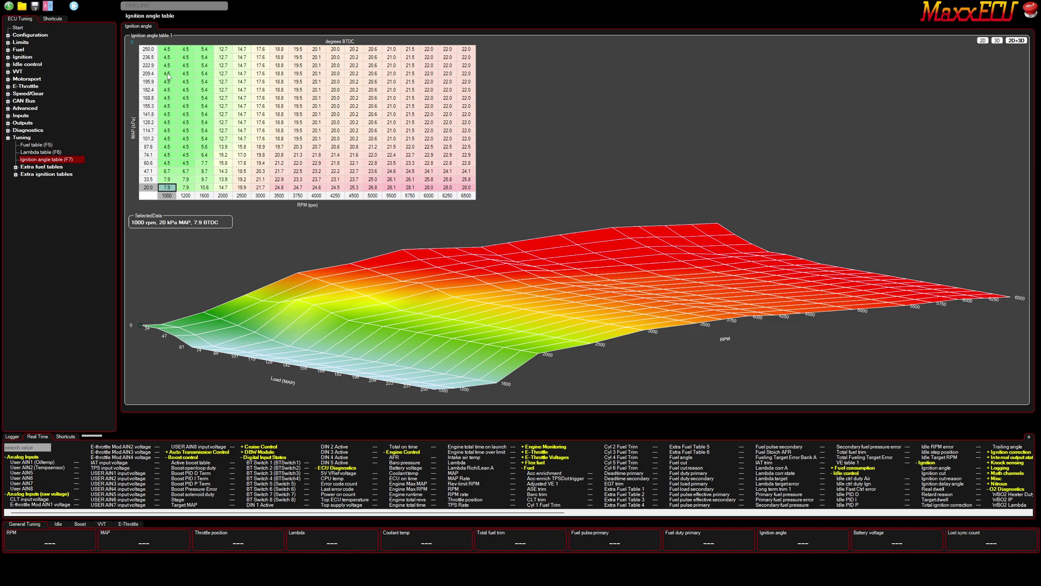
Examine the ignition angles along the 20 and 87.6 kPa rows and up the 4500 rpm column to 250 kPa.
left_click(148, 188)
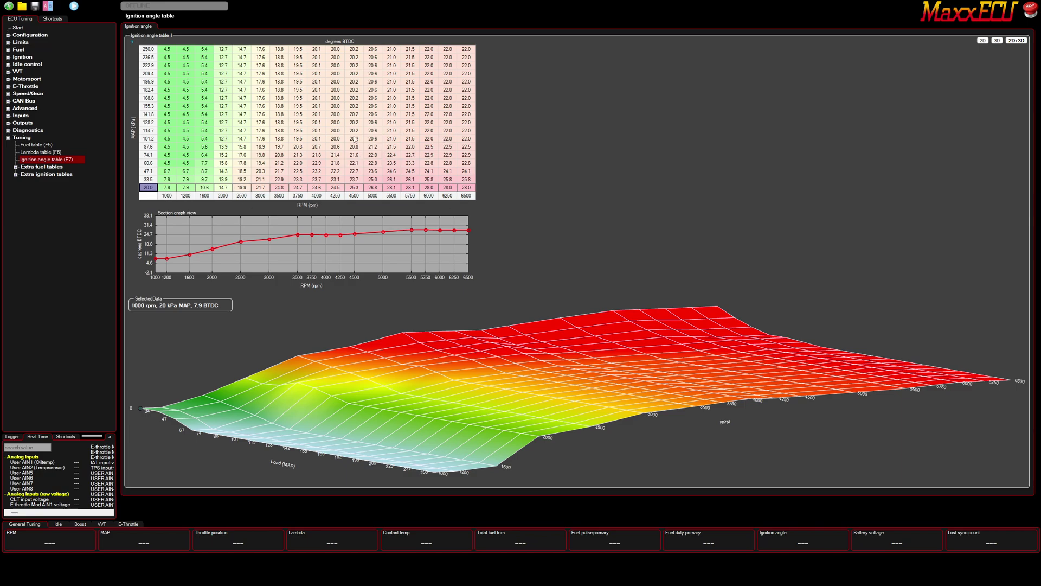
left_click(148, 147)
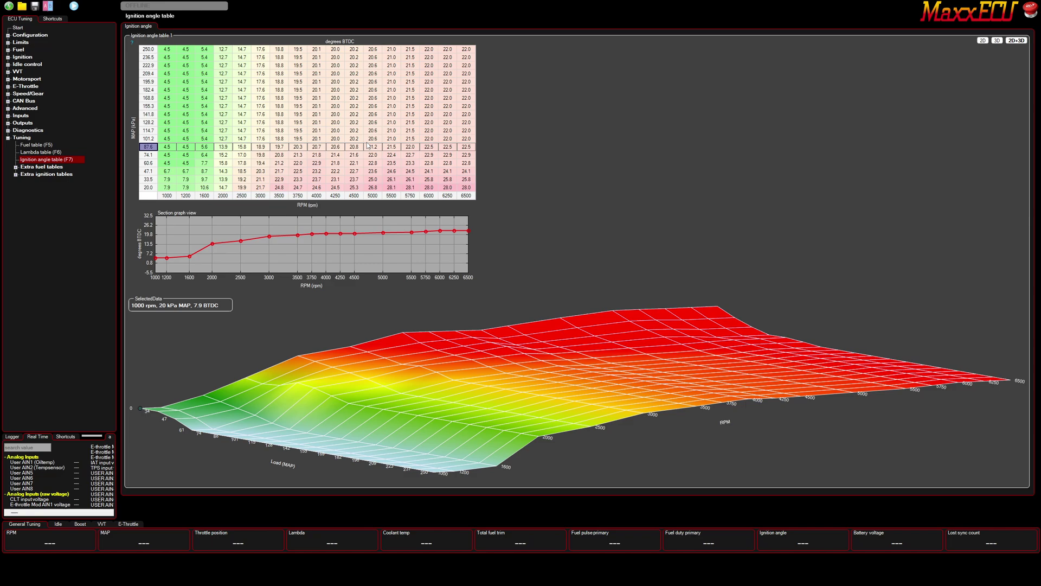
left_click(353, 149)
left_click(372, 149)
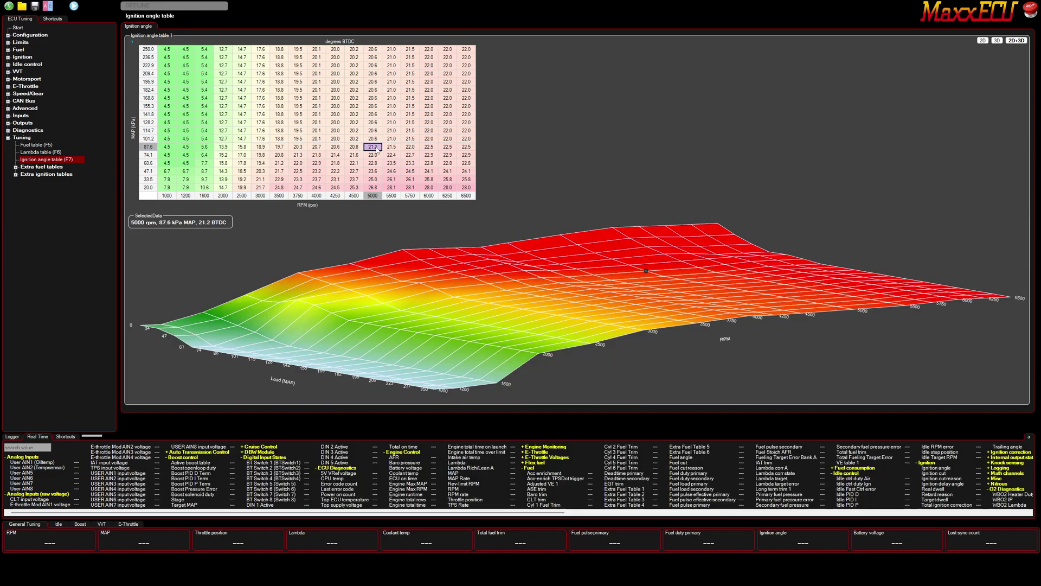
left_click(391, 150)
left_click(407, 151)
left_click(428, 149)
left_click(446, 149)
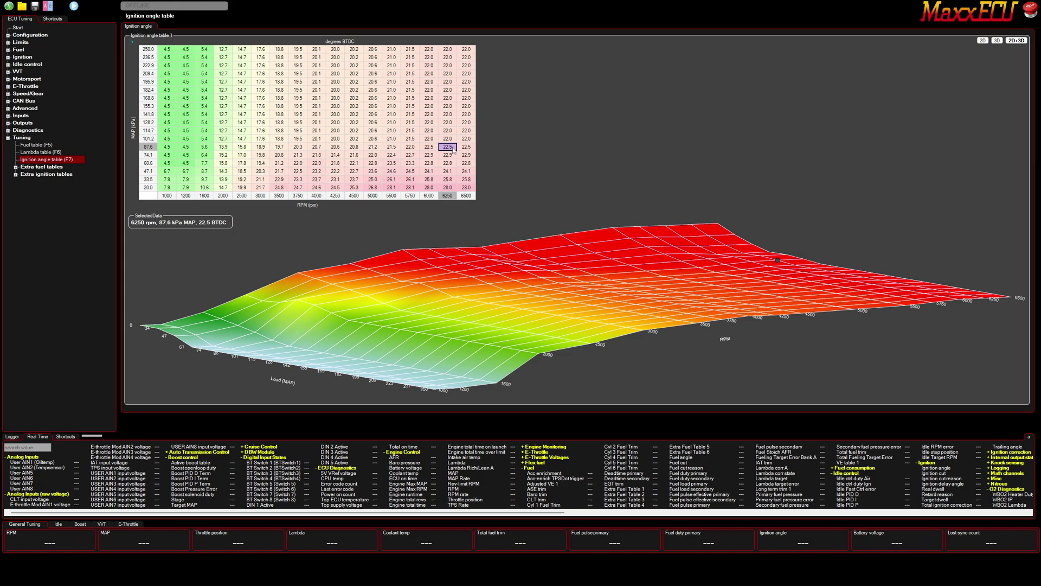
left_click(146, 147)
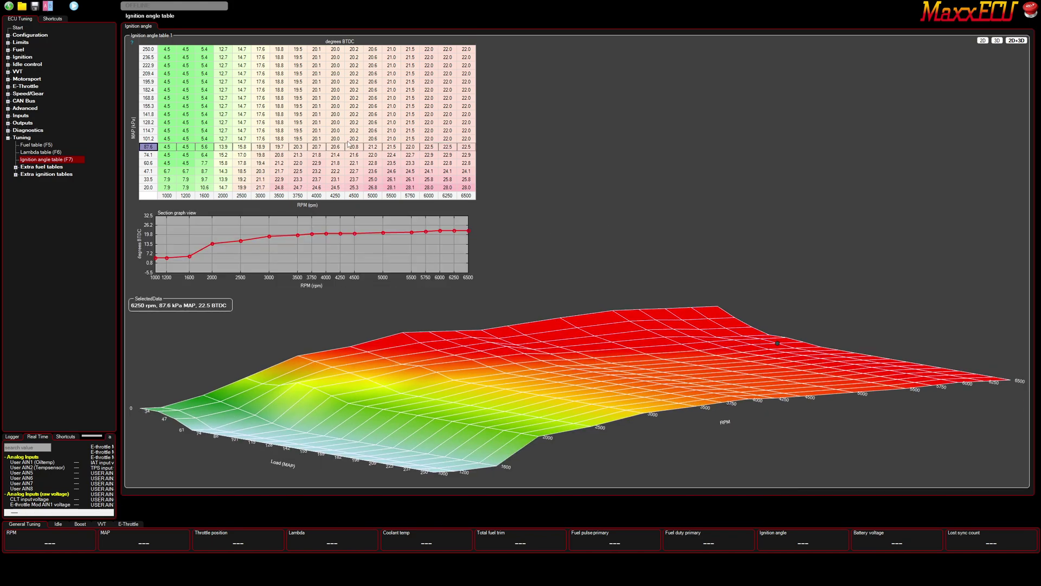
left_click(353, 139)
left_click(355, 50)
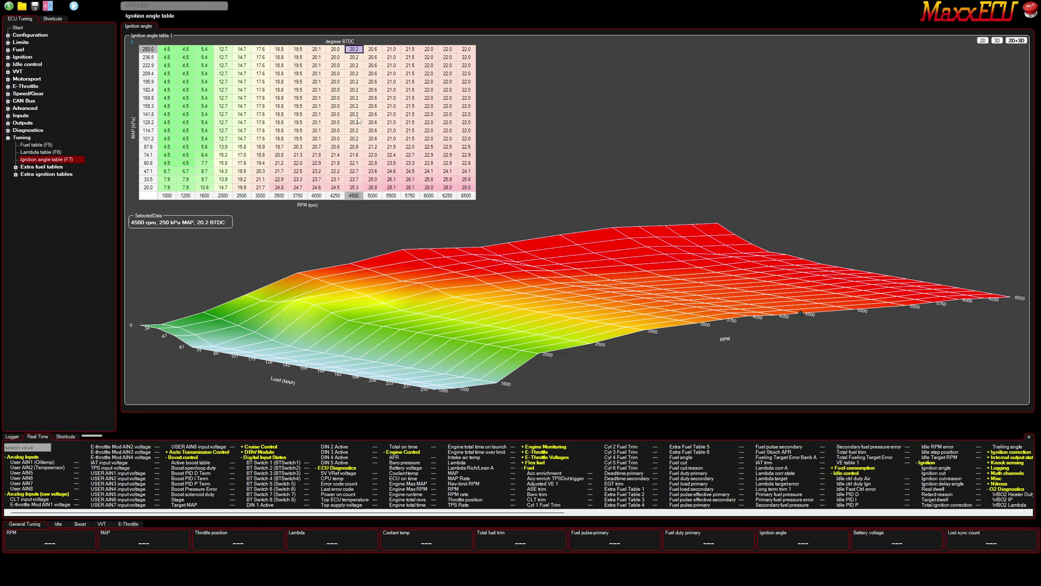
left_click(355, 148)
left_click(355, 51)
left_click(168, 81)
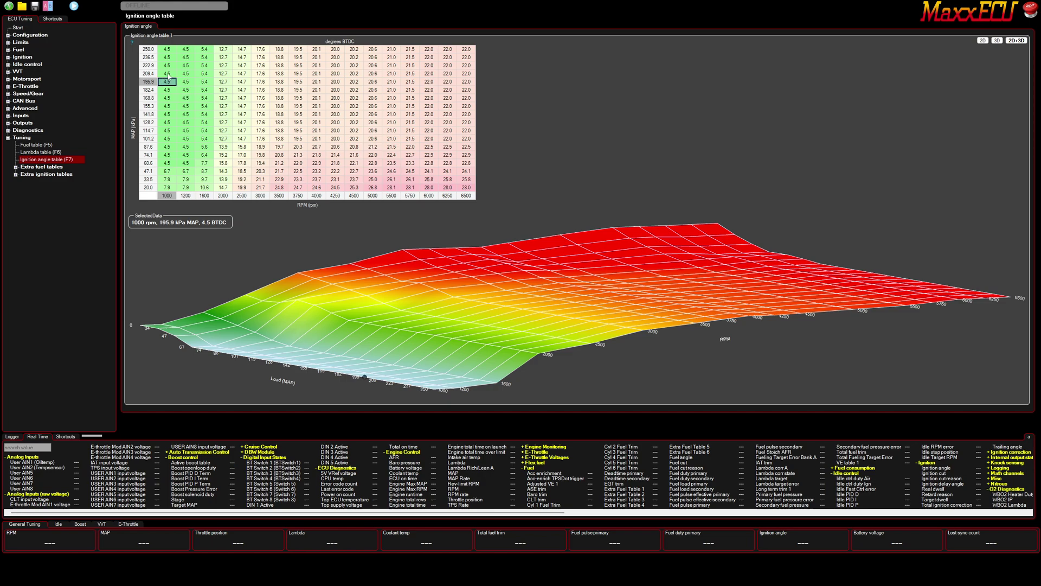
Lower the ignition angle across the whole 209.4 kPa row, from 1000 to 6500 rpm, by 6.5 degrees.
left_click_drag(168, 73, 466, 78)
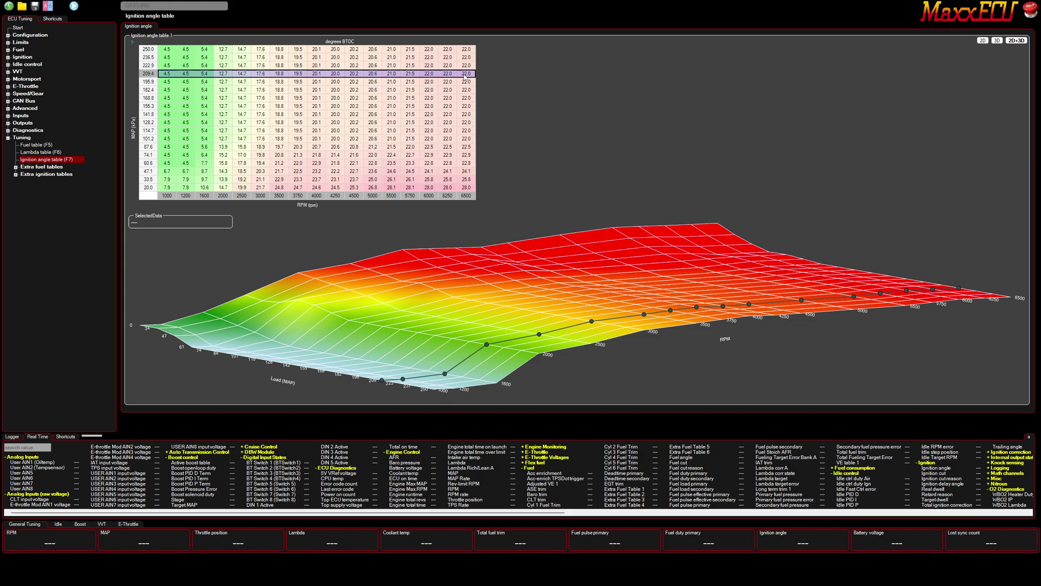
key("minus")
key("minus")
key("minus")
key("minus")
key("minus")
key("minus")
key("minus")
key("minus")
key("minus")
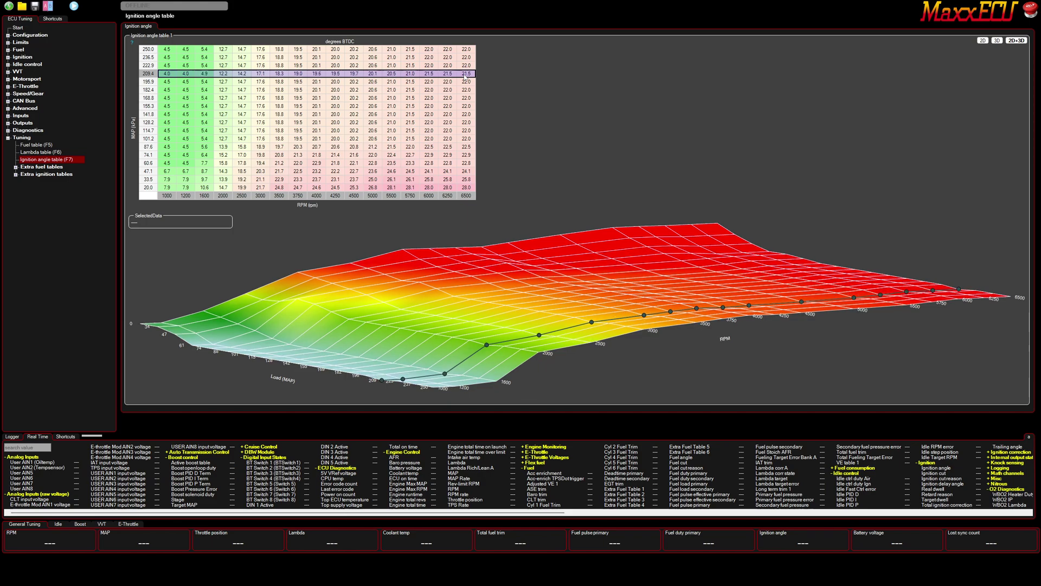
key("minus")
key("minus")
key("minus")
key("minus")
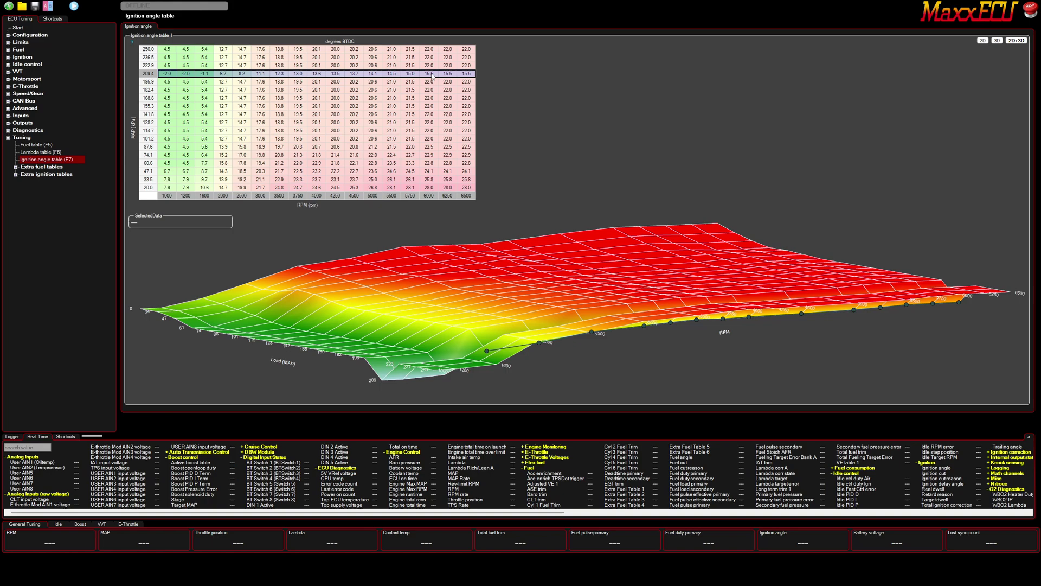
Interpolate the ignition angles vertically between the 209.4 and 87.6 kPa rows across all RPM columns.
left_click(391, 139)
left_click(370, 75)
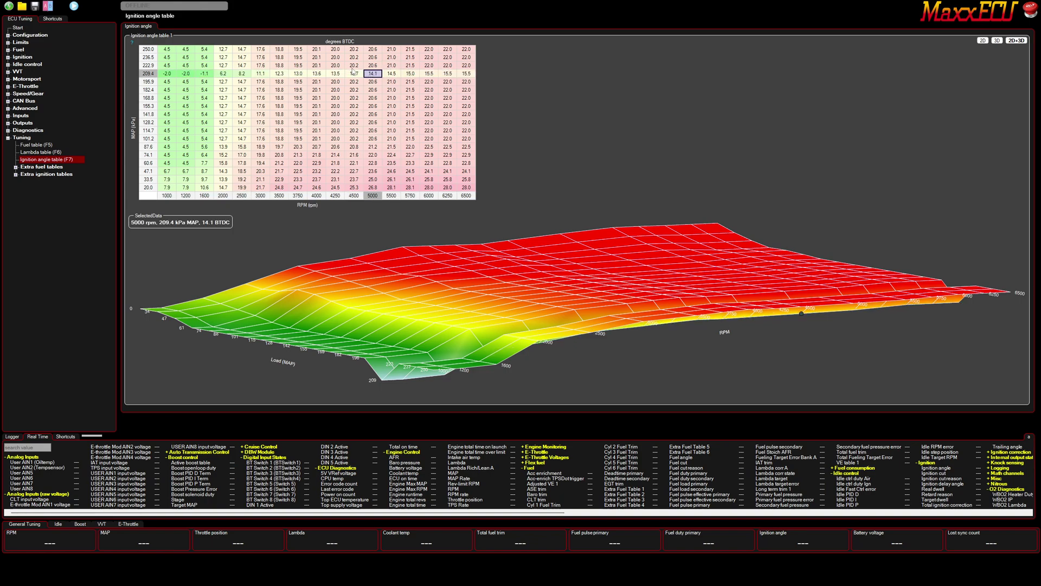
left_click(169, 75)
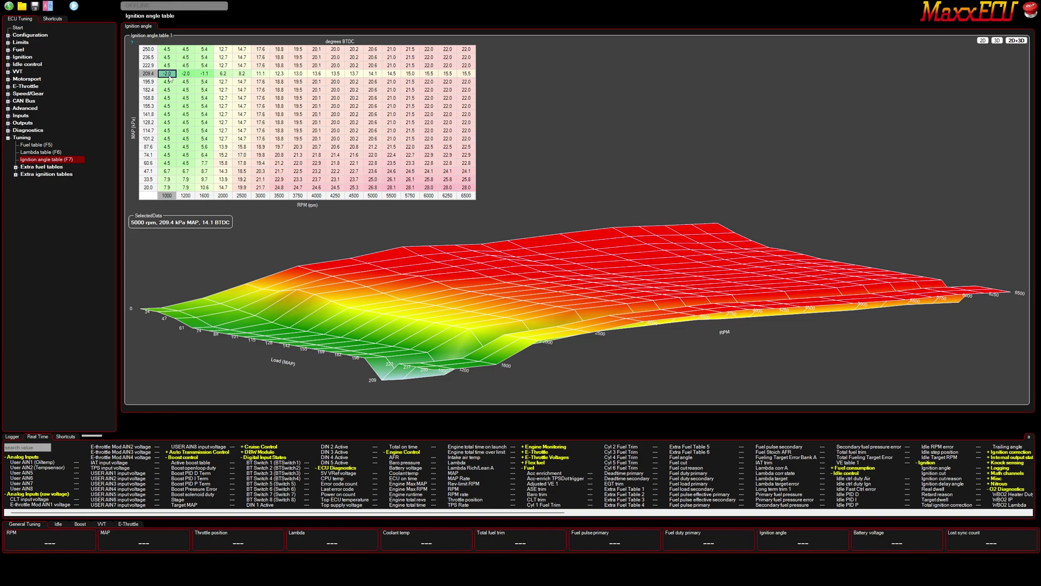
left_click_drag(169, 76, 468, 75)
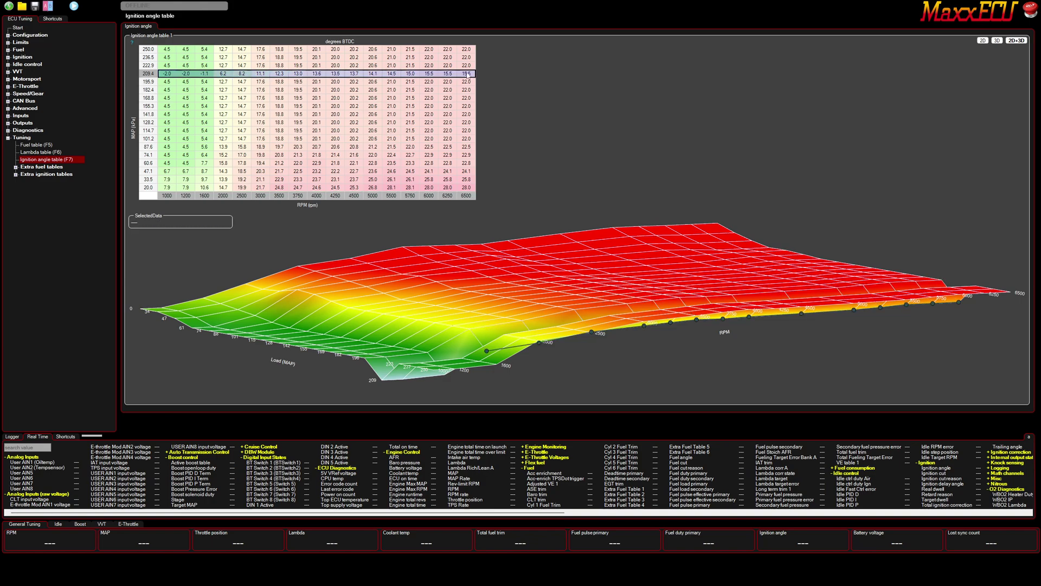
left_click_drag(169, 76, 467, 146)
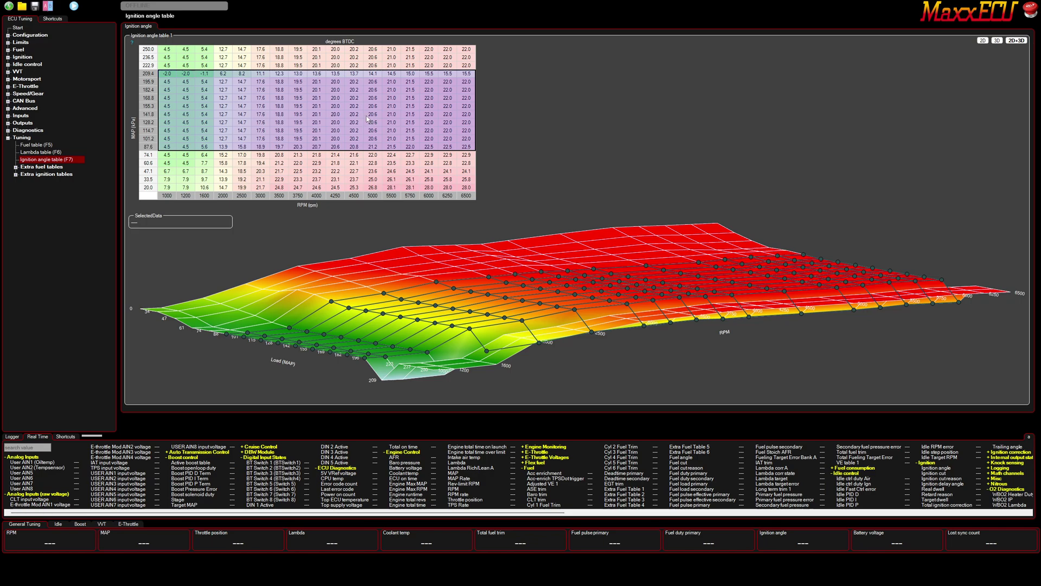
right_click(333, 120)
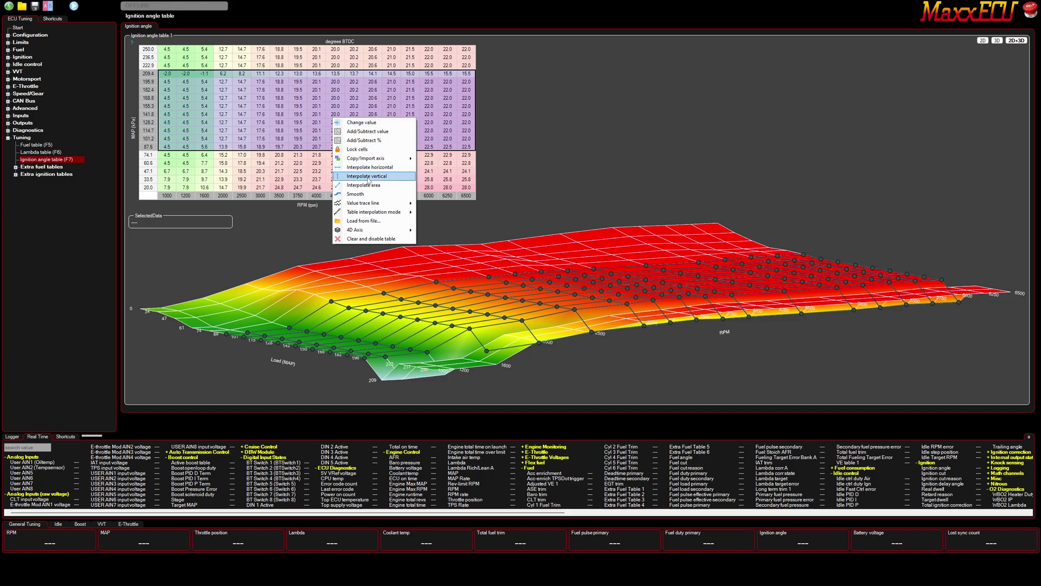
left_click(368, 177)
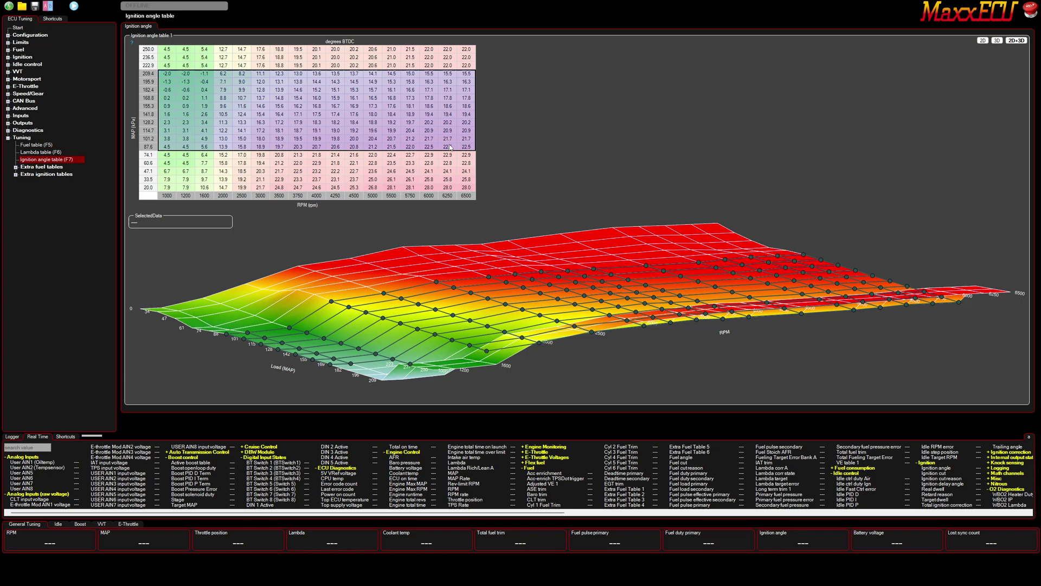
Examine the interpolated ignition angles down the 5000 rpm column and the neighbouring high-rpm columns between 209.4 and 60.6 kPa.
left_click(428, 179)
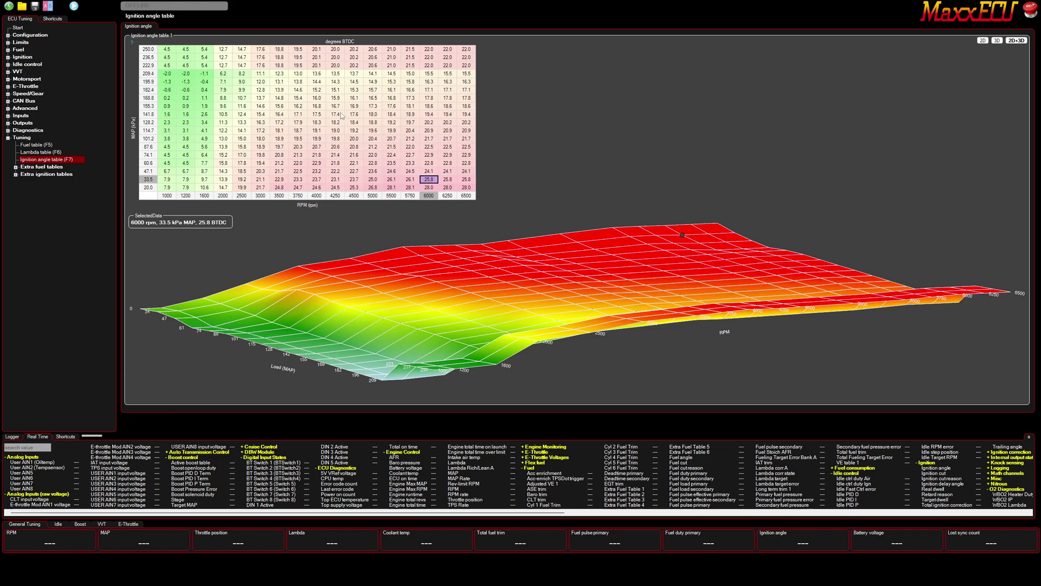
left_click(373, 74)
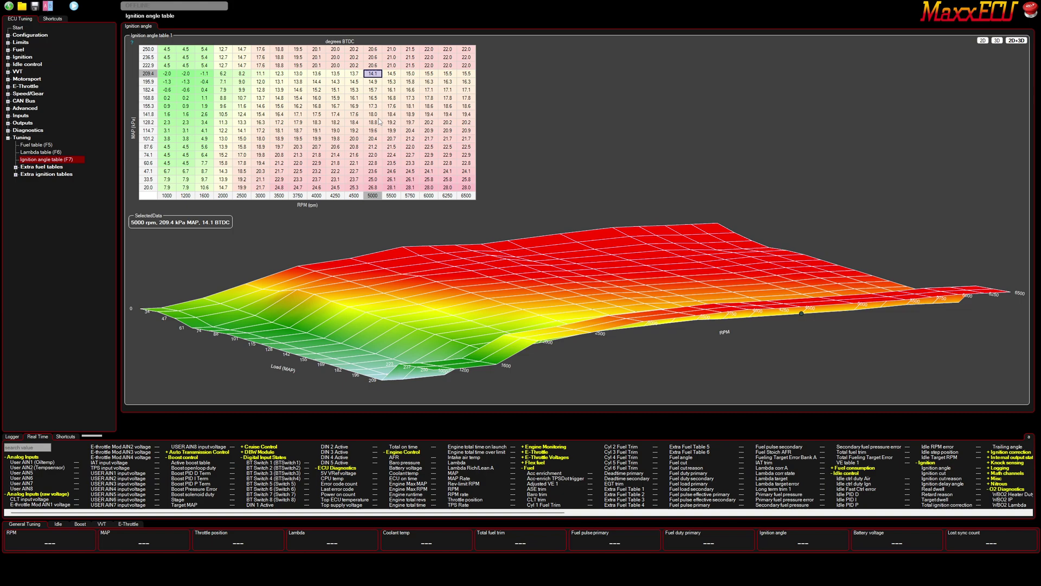
left_click(373, 147)
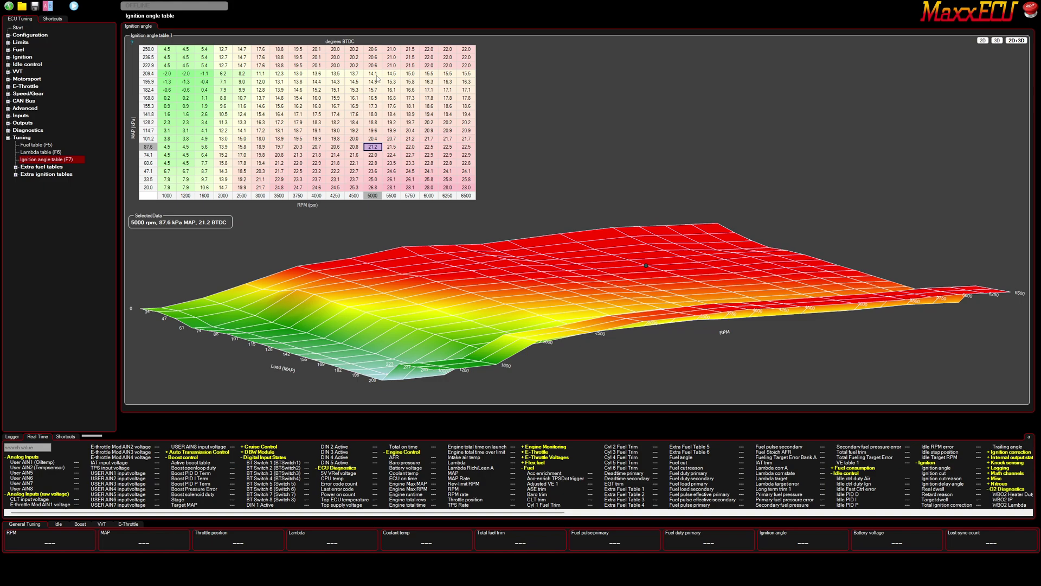
left_click_drag(373, 74, 374, 147)
left_click_drag(470, 73, 469, 162)
key("Left")
key("Left")
key("Left")
key("Left")
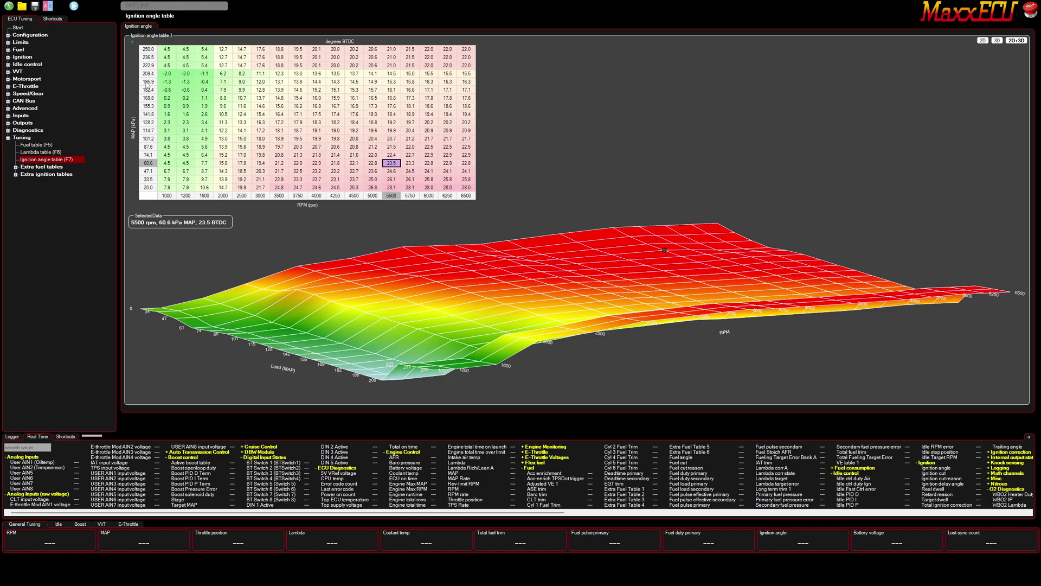
Lower the ignition angle across the whole 250 kPa row, from 1000 to 6500 rpm, by 9.5 degrees.
left_click_drag(167, 49, 467, 49)
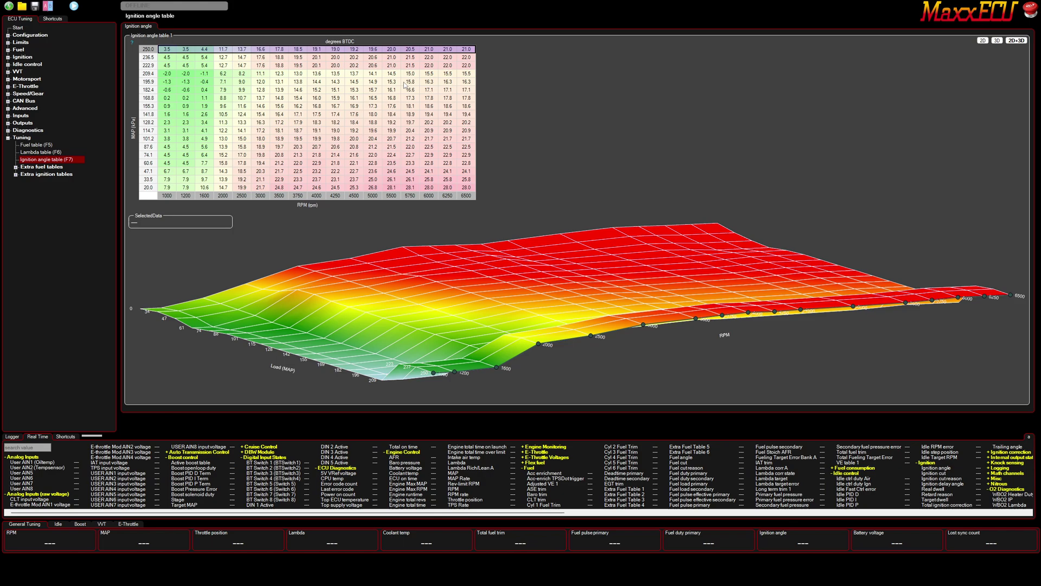
key("minus")
key("minus")
key("minus")
key("minus")
key("minus")
key("minus")
key("minus")
key("minus")
key("minus")
key("minus")
key("minus")
key("minus")
key("minus")
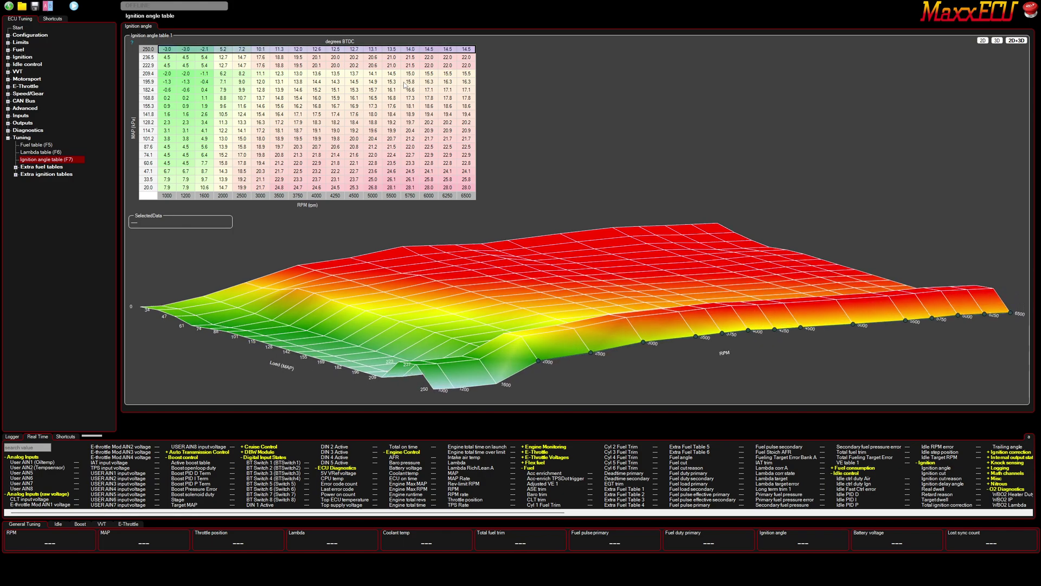
key("minus")
key("minus")
key("minus")
key("minus")
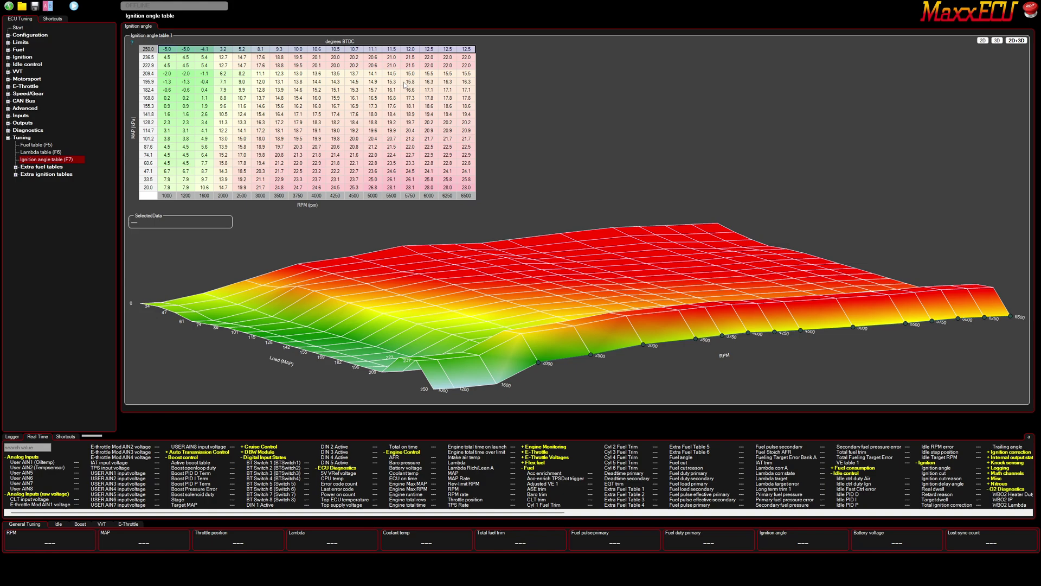
Interpolate the ignition angles vertically between the 250 and 209.4 kPa rows across all RPM columns, and check the smoothed surface.
left_click(313, 88)
left_click_drag(166, 49, 465, 72)
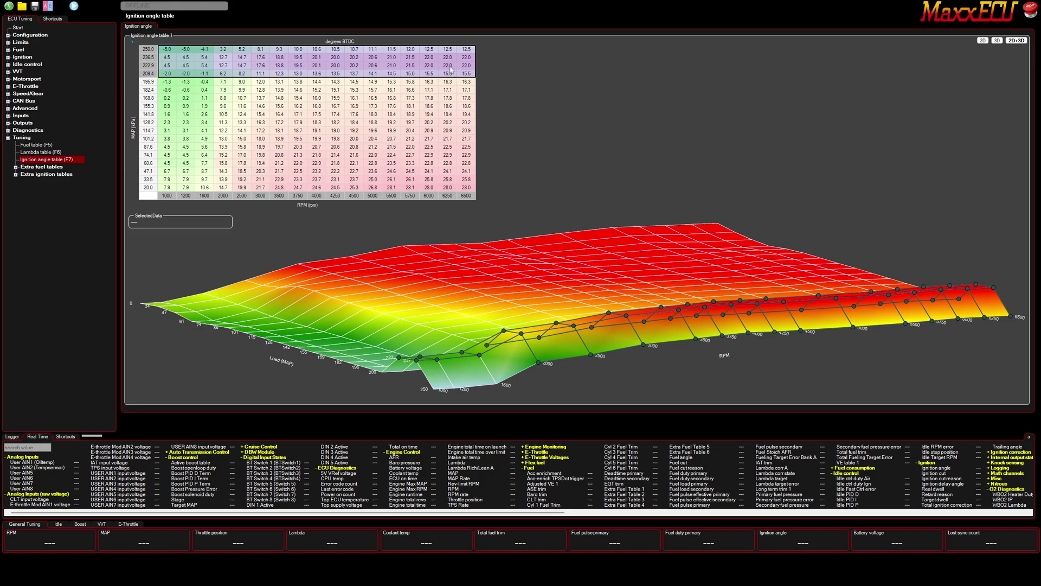
right_click(451, 67)
left_click(470, 127)
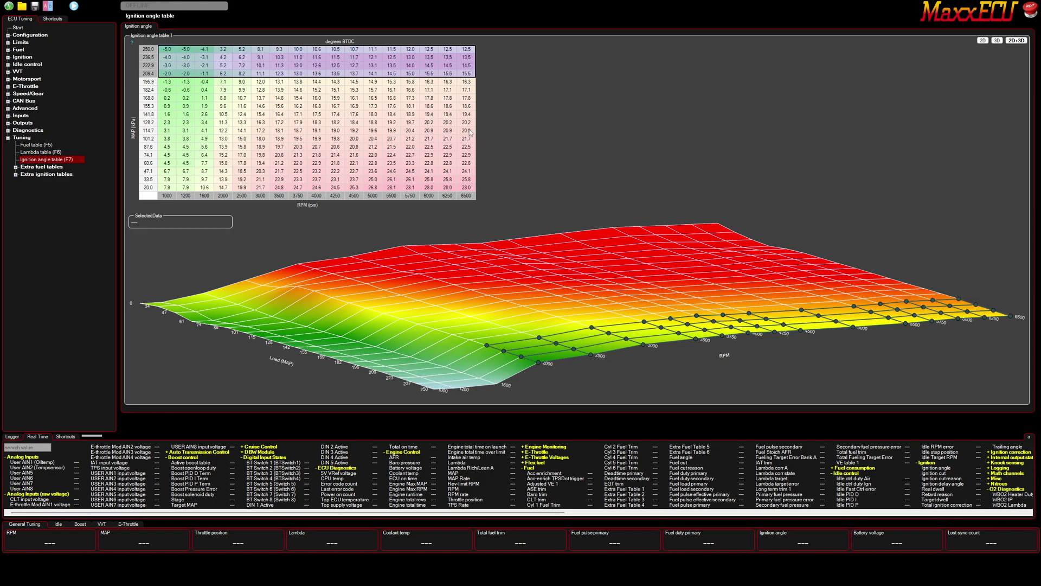
left_click(411, 122)
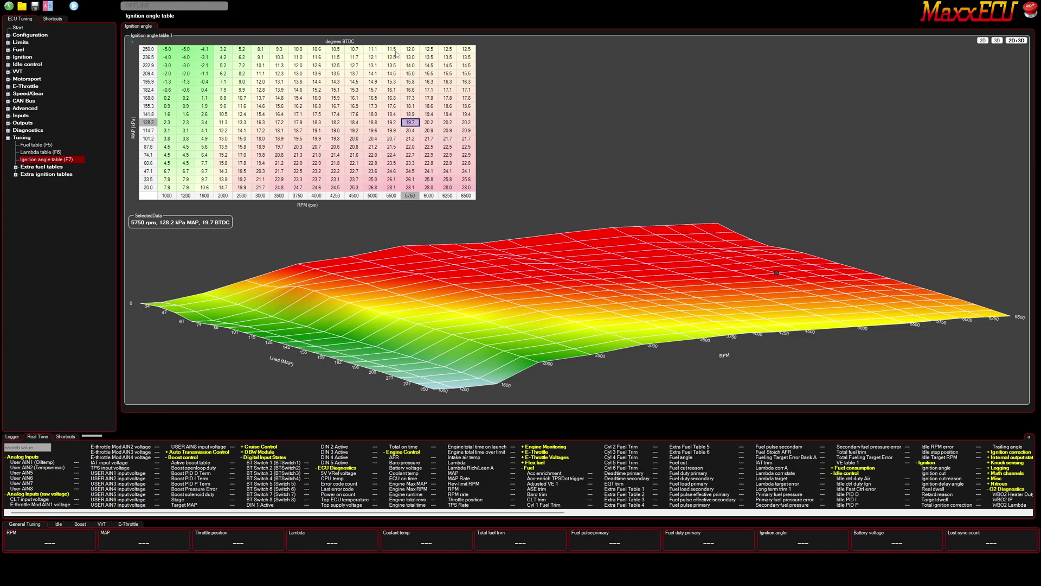
left_click_drag(667, 226, 486, 344)
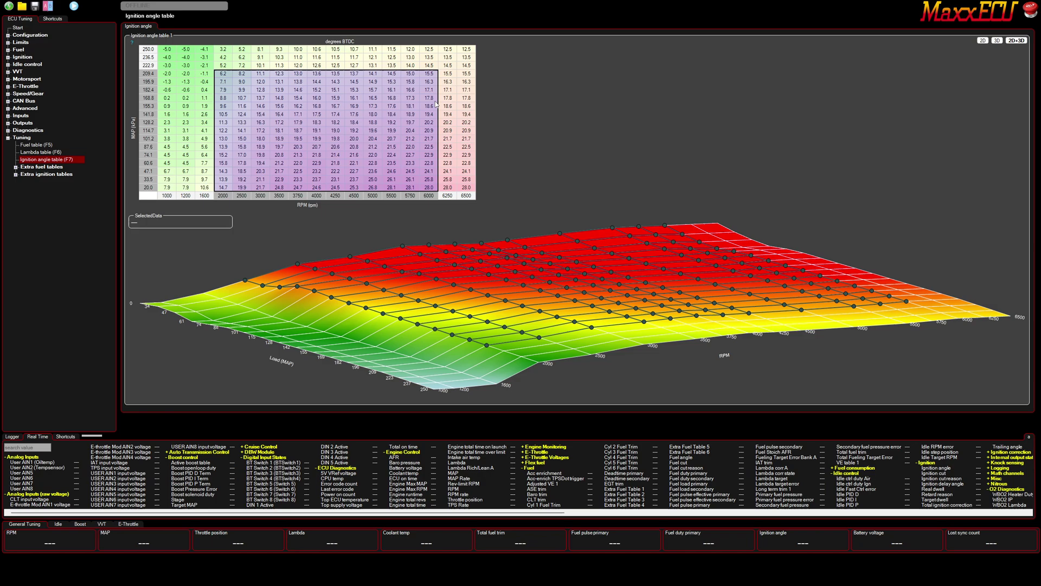
left_click(466, 90)
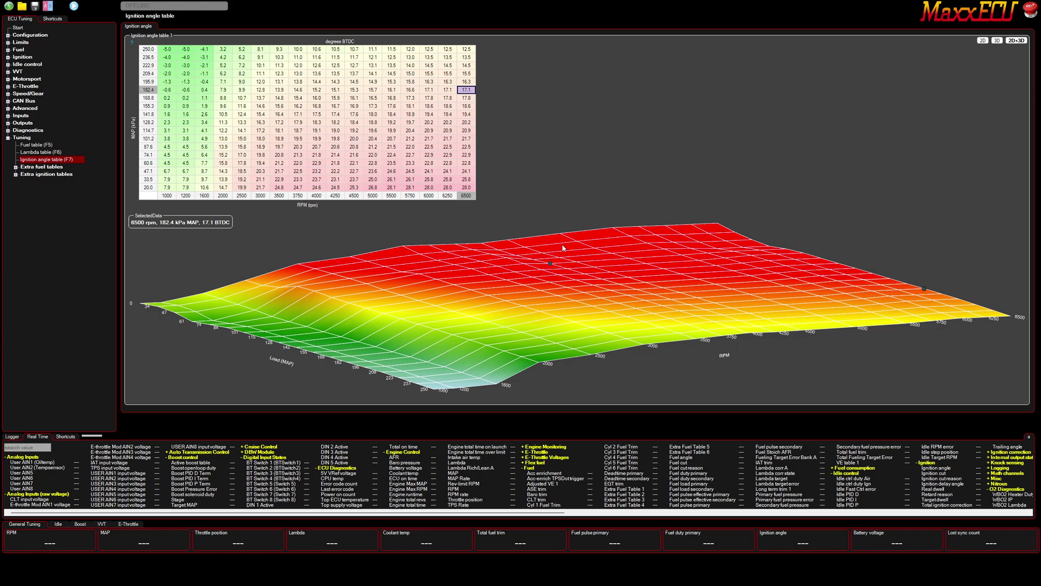
Rescale the fuel table's throttle position axis to 16 cells, keeping the 0 to 96% range.
left_click(34, 145)
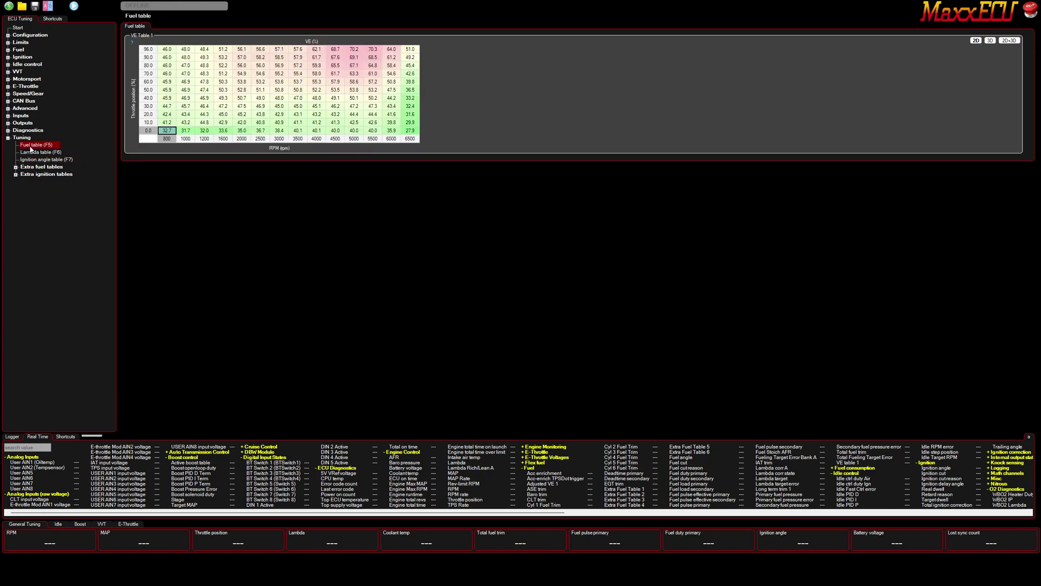
right_click(149, 99)
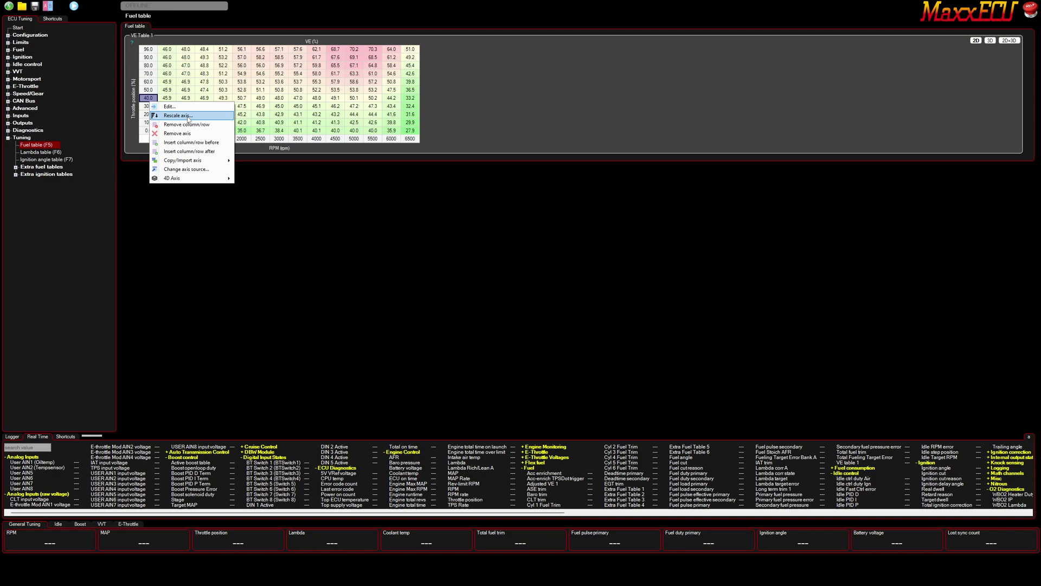
left_click(178, 116)
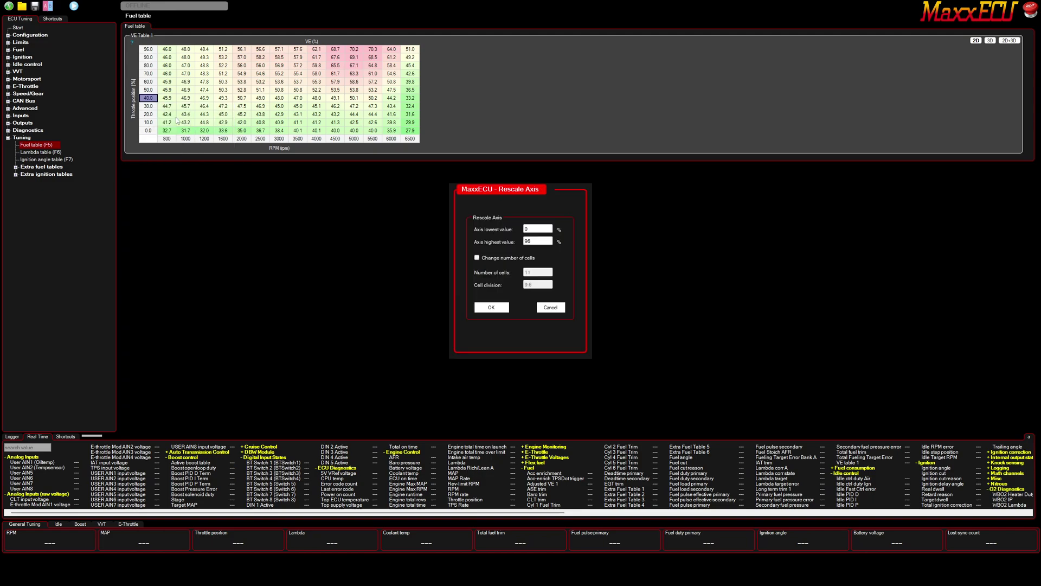
left_click(547, 228)
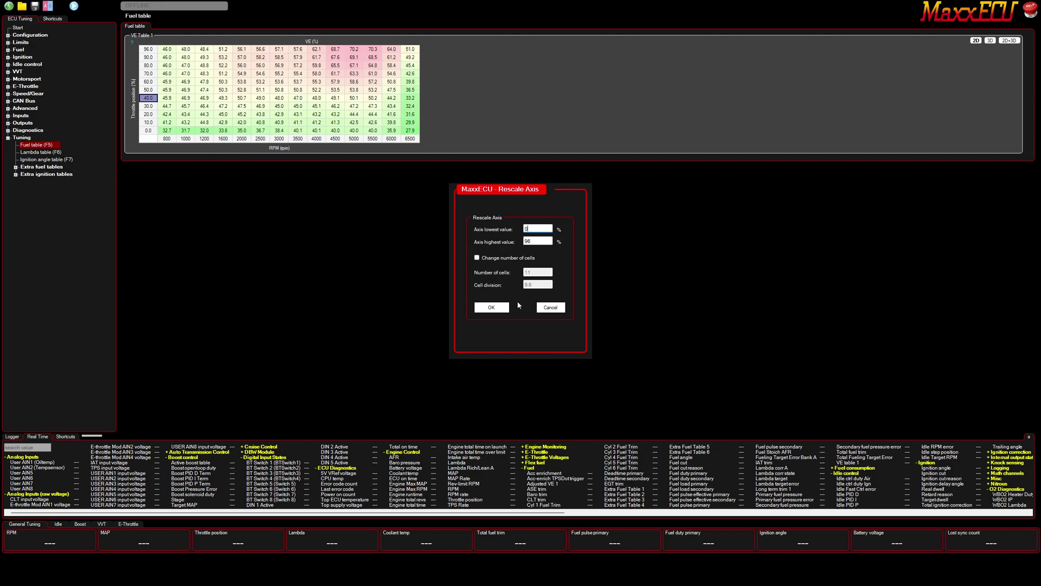
left_click(478, 258)
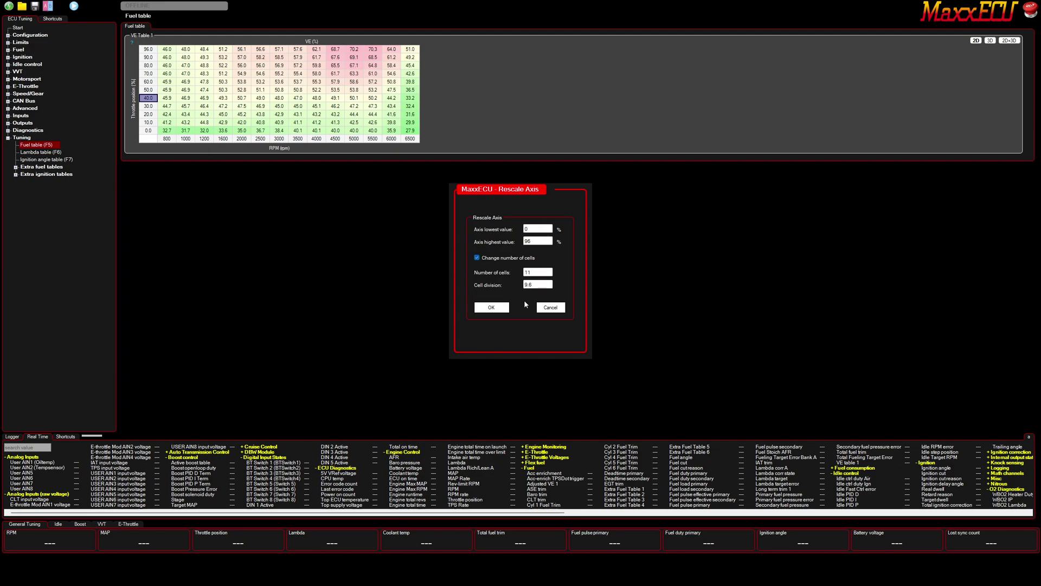
double_click(528, 272)
type("16")
left_click(484, 308)
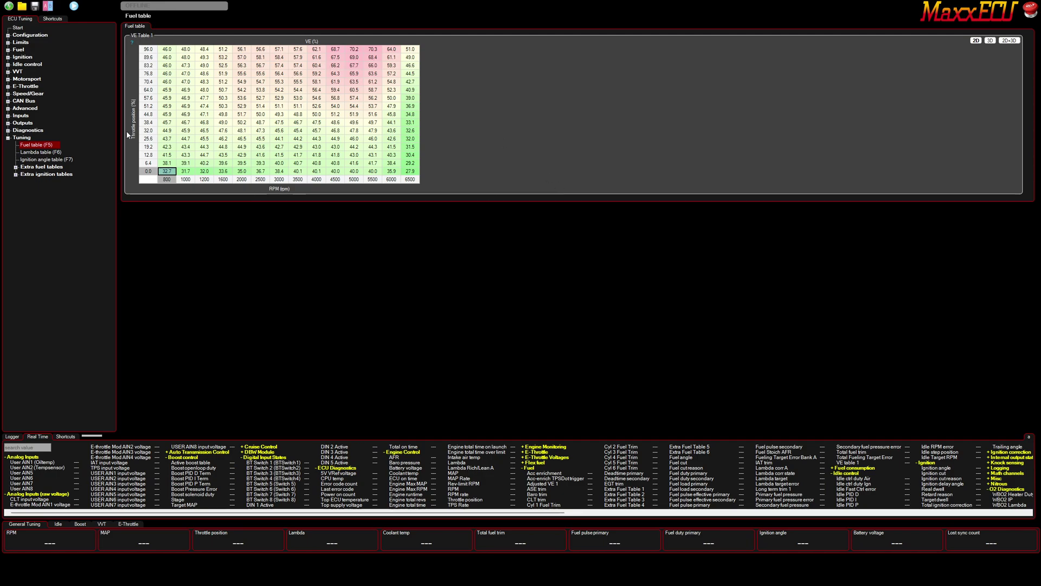
Review the lambda target table, the ignition angle table and the rescaled fuel table in turn.
left_click(46, 153)
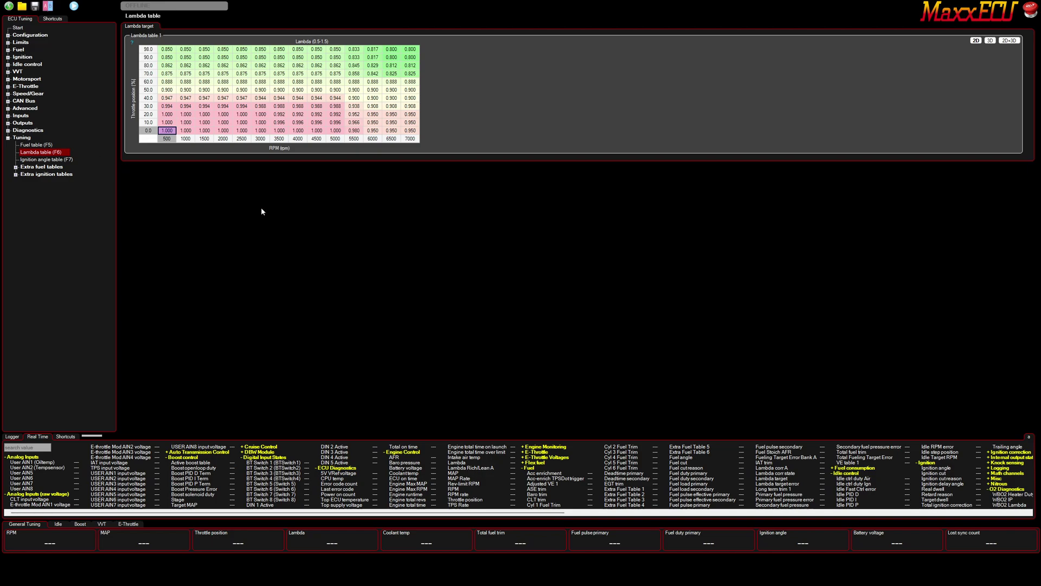
left_click(36, 160)
key("F5")
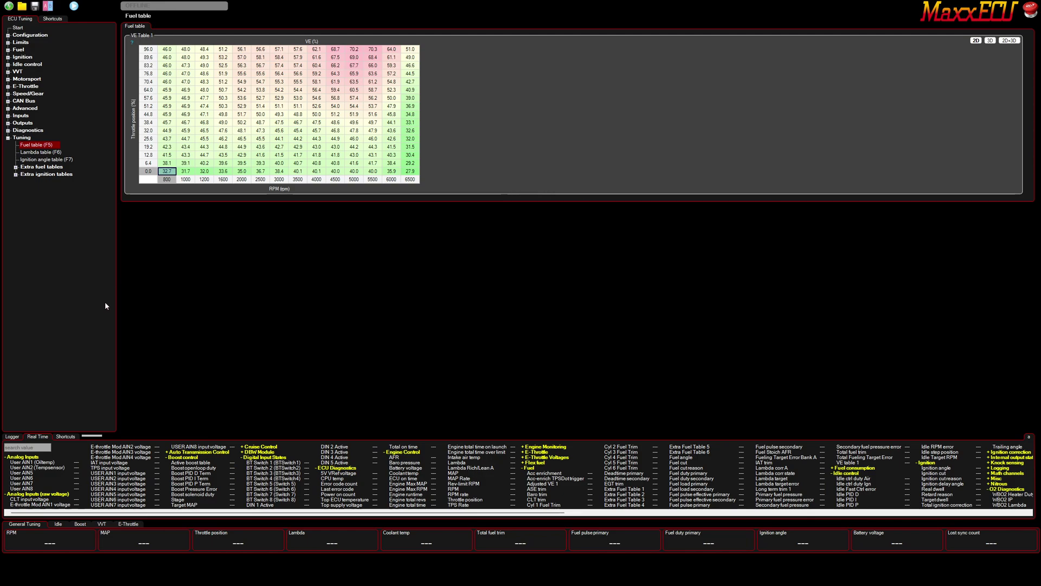
left_click(46, 160)
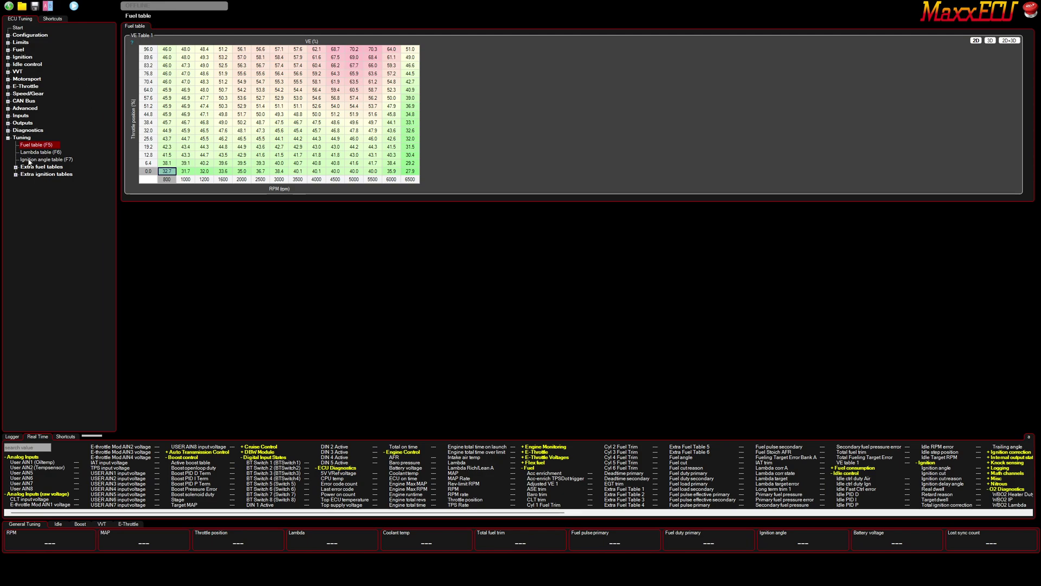